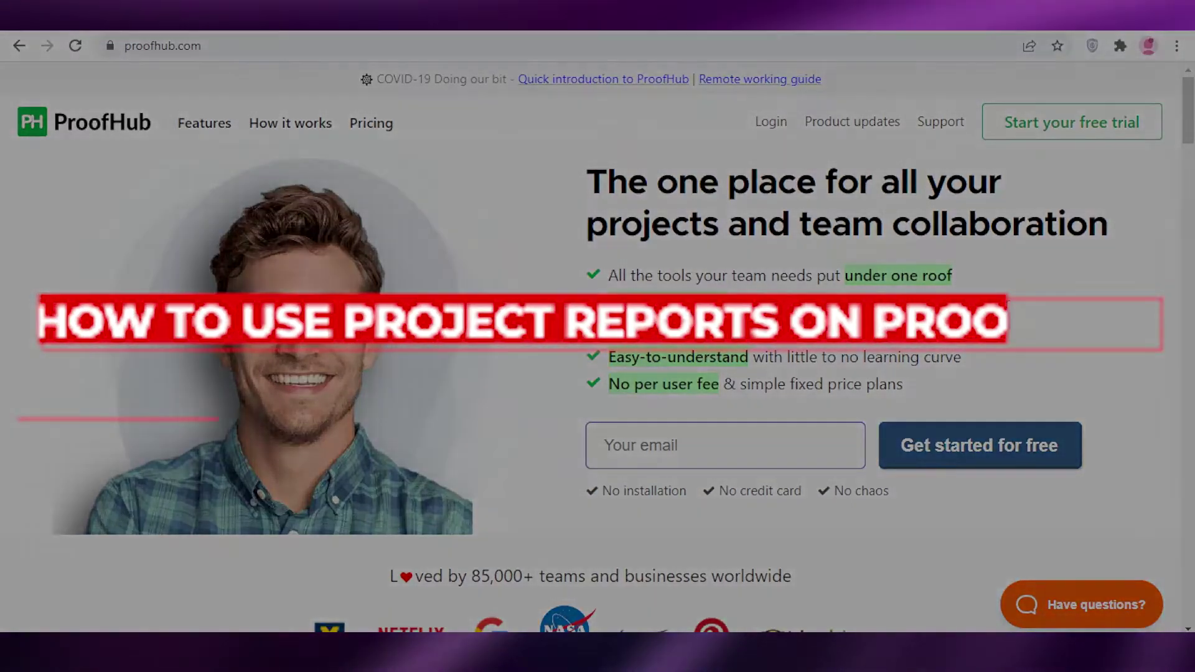
Step: Enter an e-mail address in the homepage 'Your email' box and submit it for free sign-up
scroll(661, 419, "down", 4)
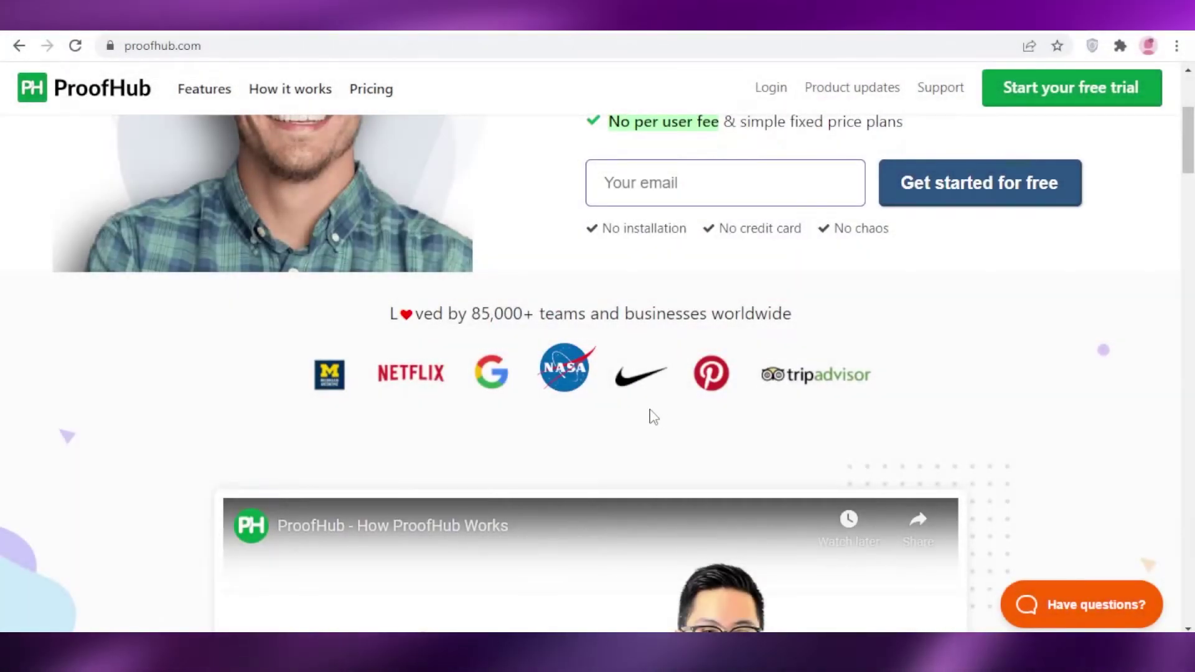
scroll(660, 418, "down", 8)
scroll(650, 416, "down", 8)
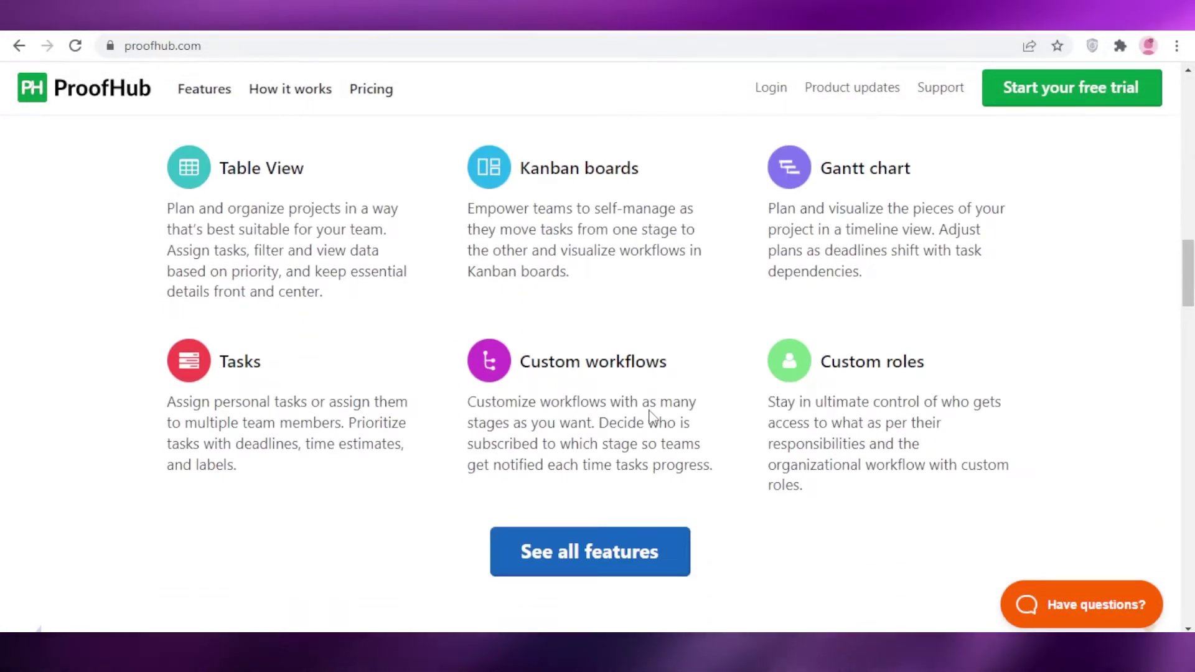
scroll(650, 416, "down", 12)
scroll(650, 416, "down", 20)
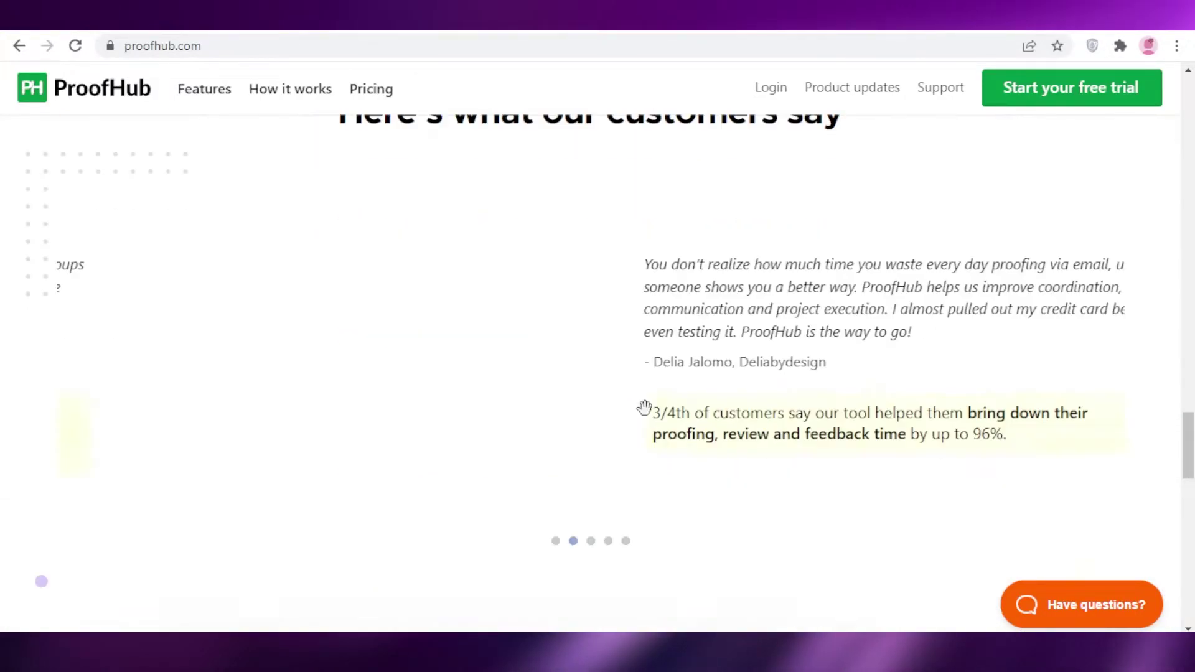
scroll(645, 418, "up", 20)
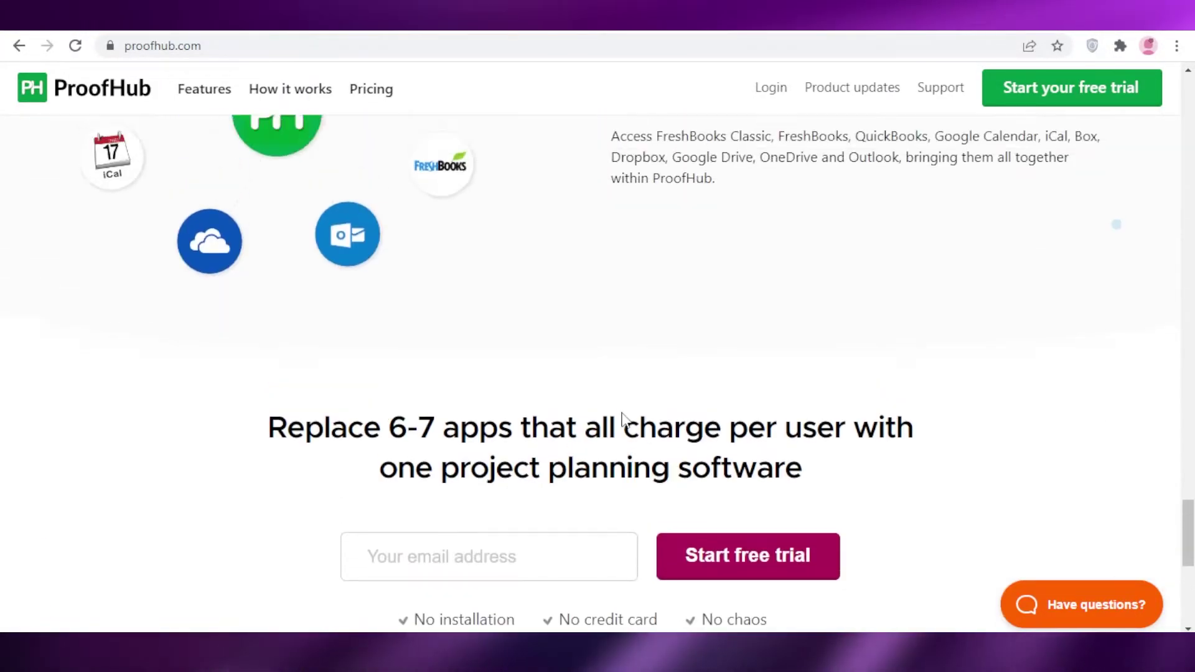
scroll(616, 412, "up", 15)
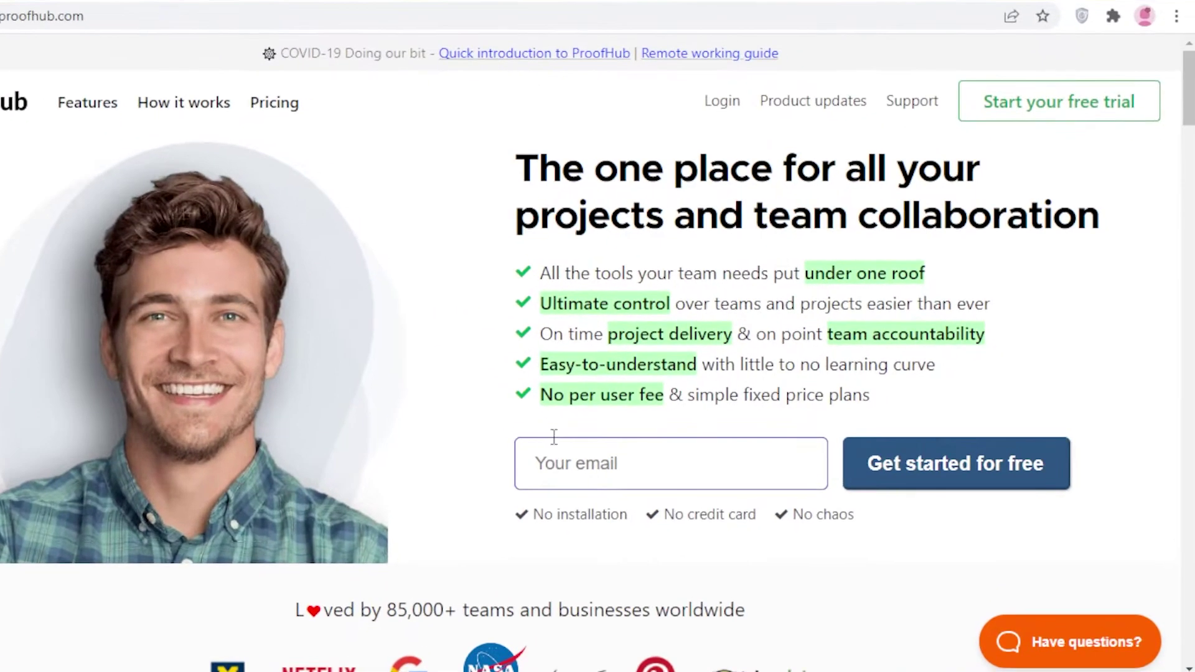
type("b")
type("a")
key("BackSpace")
key("BackSpace")
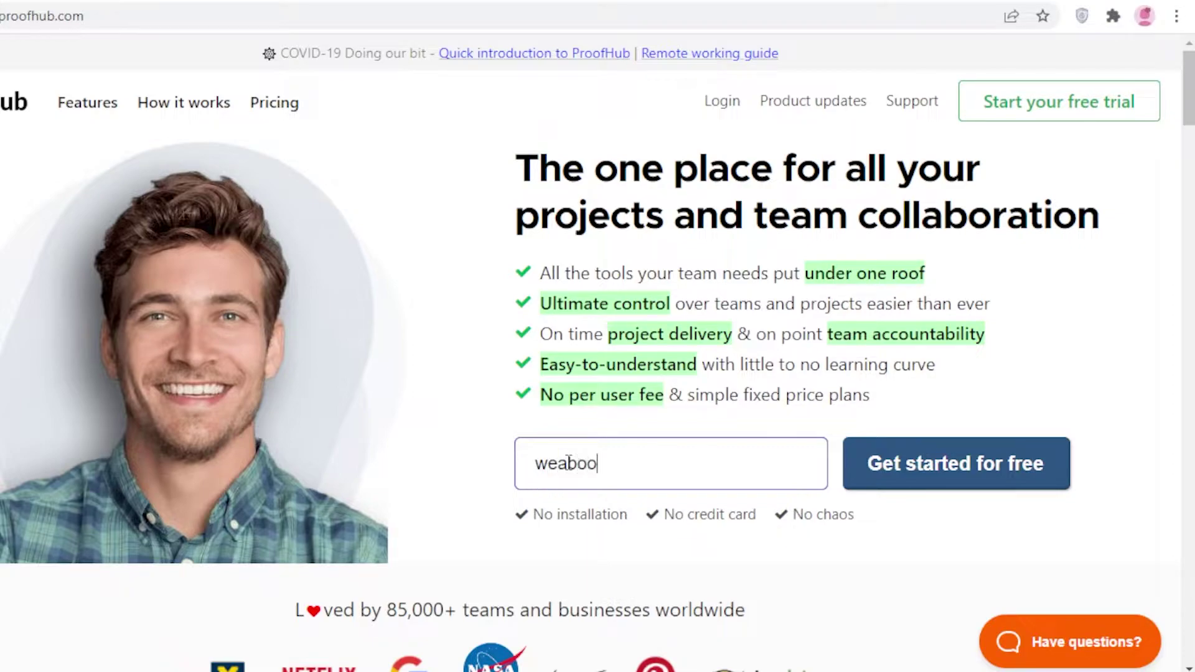
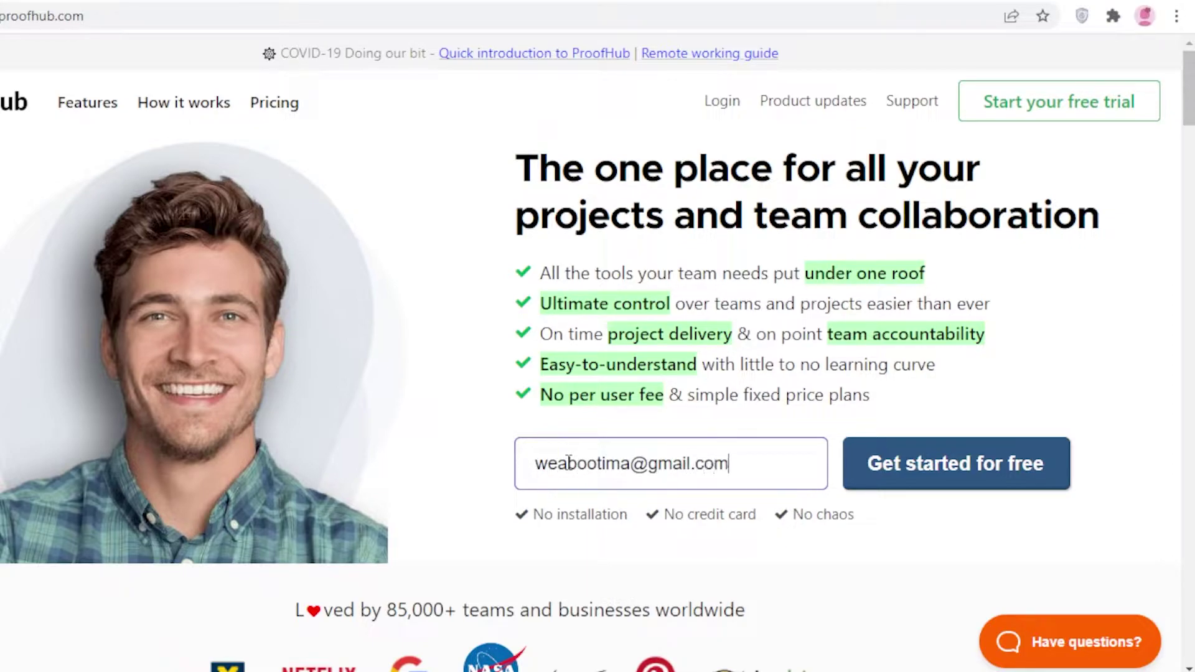
key("Return")
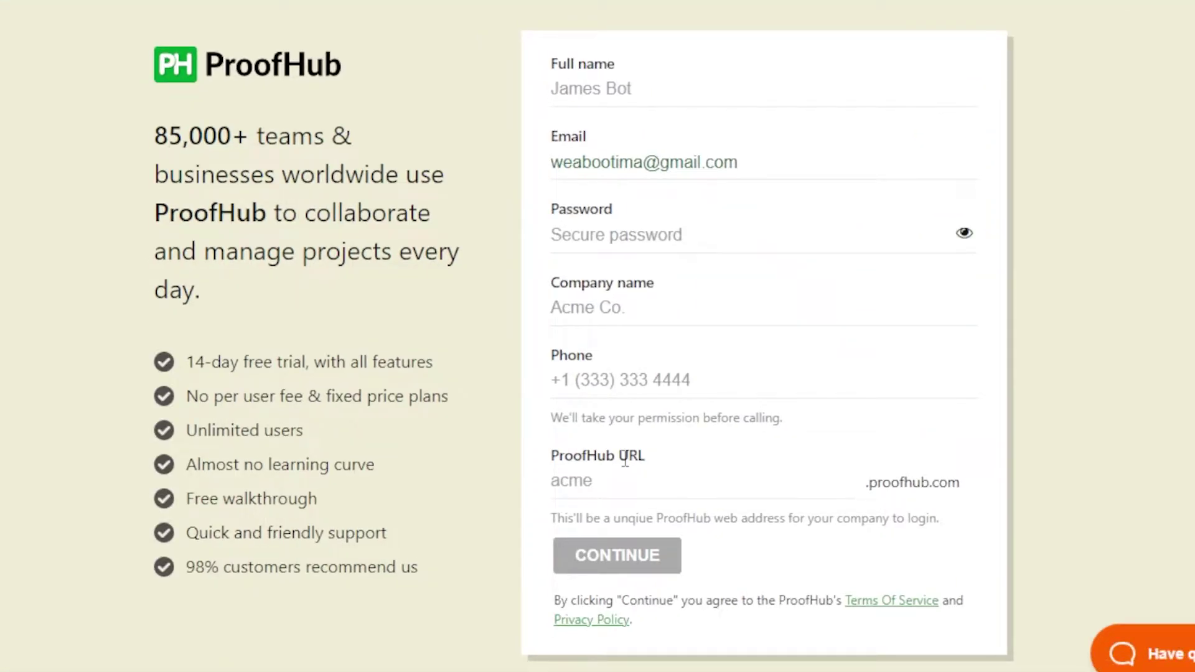
Step: Enter the full name and account password, answer 'Just looking', and sign up
type("Jane Doe")
left_click(699, 246)
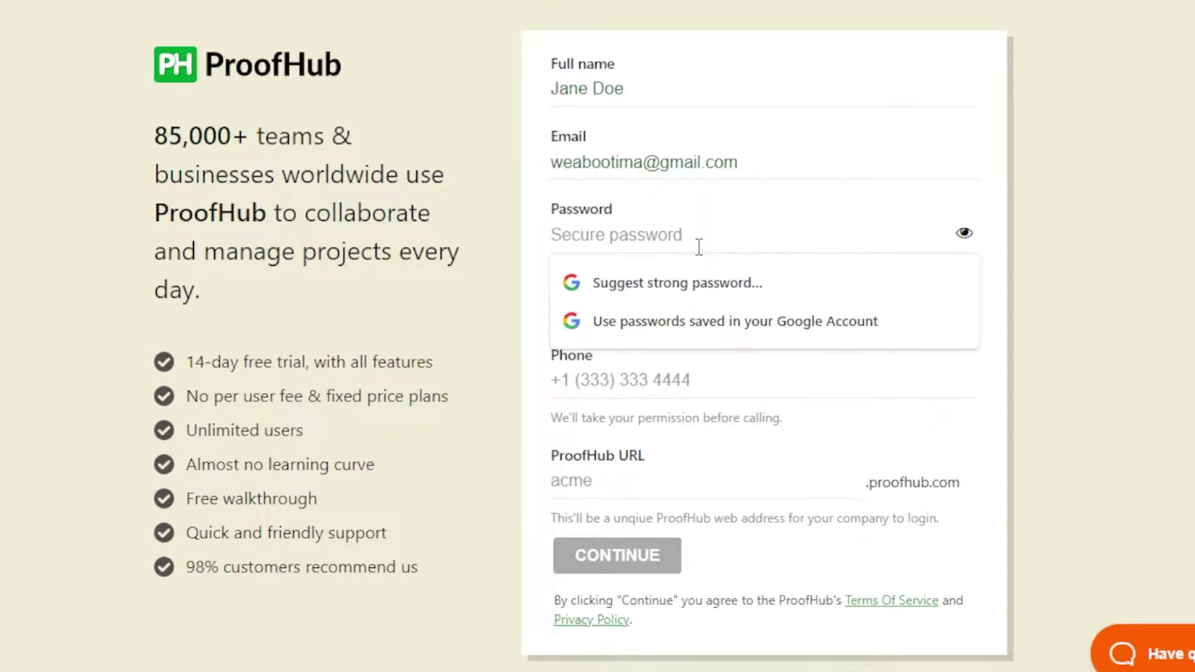
type("••")
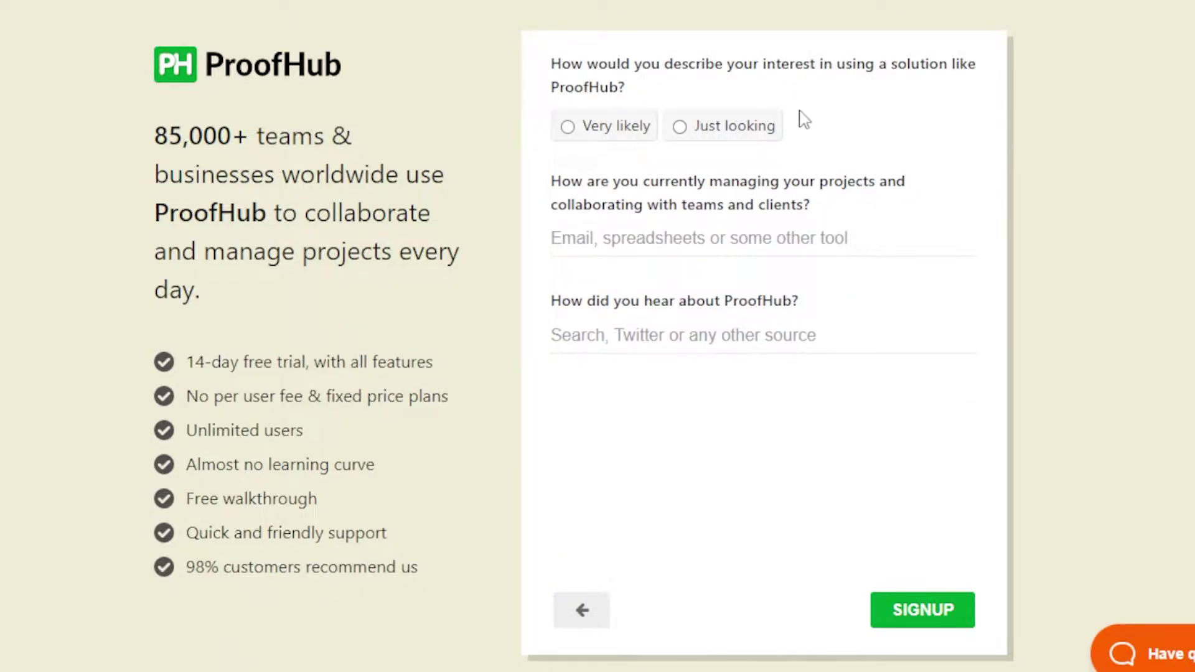
left_click(748, 127)
left_click(934, 596)
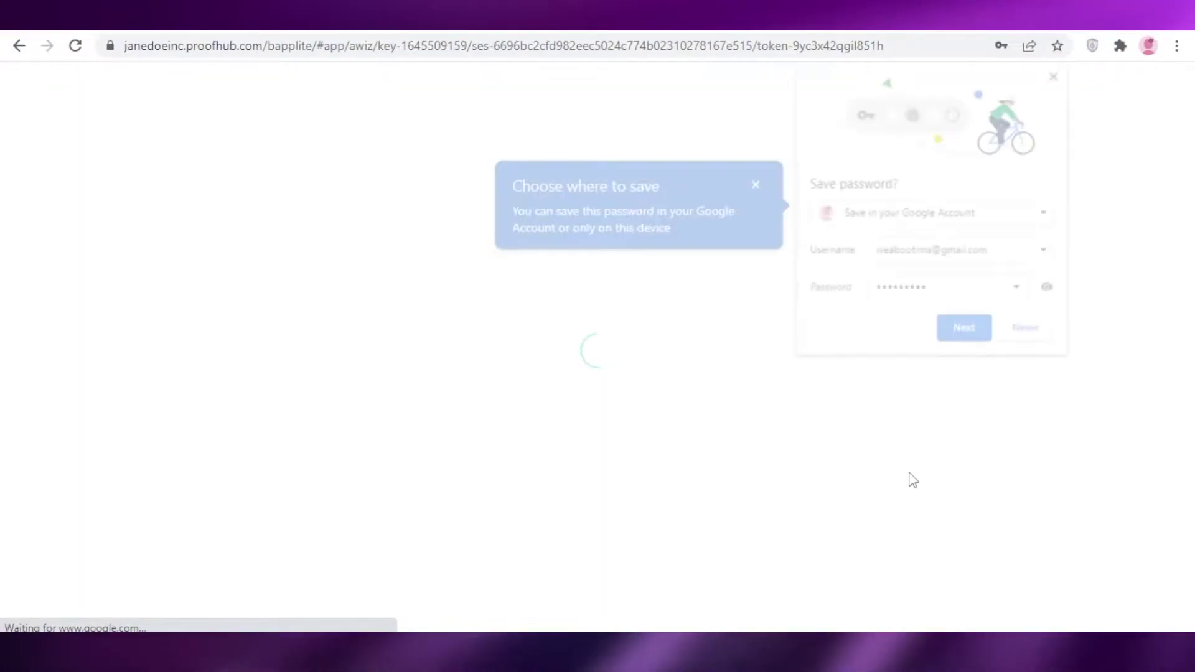
Step: Decline saving the browser password, choose Team use for 1-5 people, and continue
left_click(1023, 334)
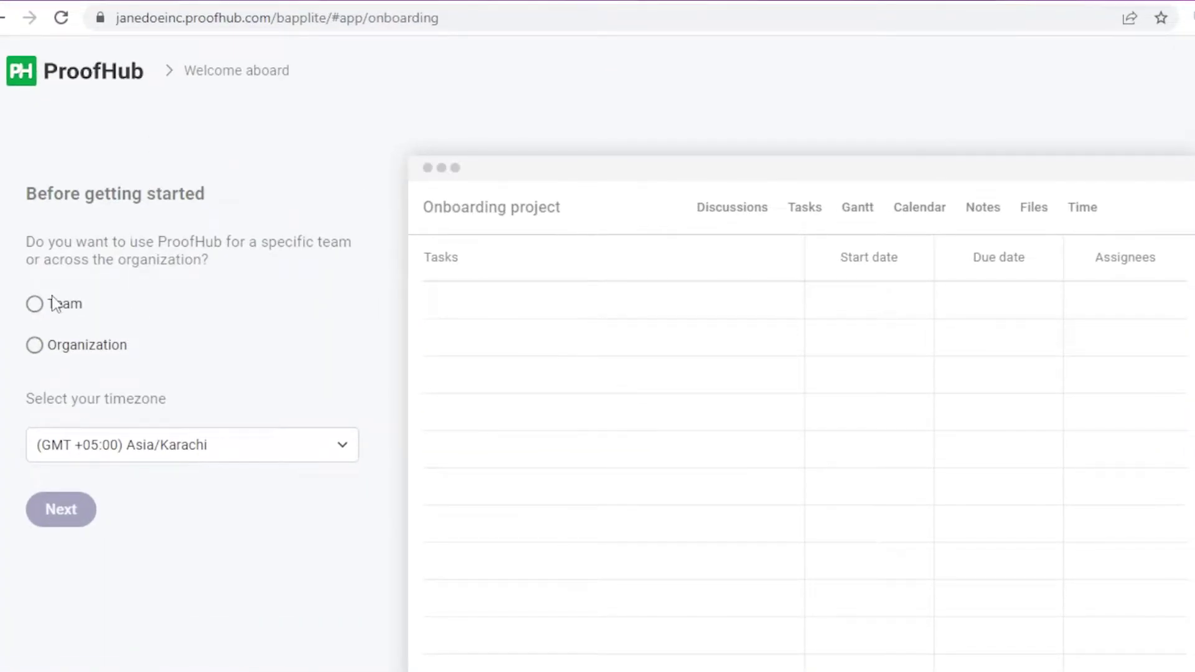
left_click(68, 307)
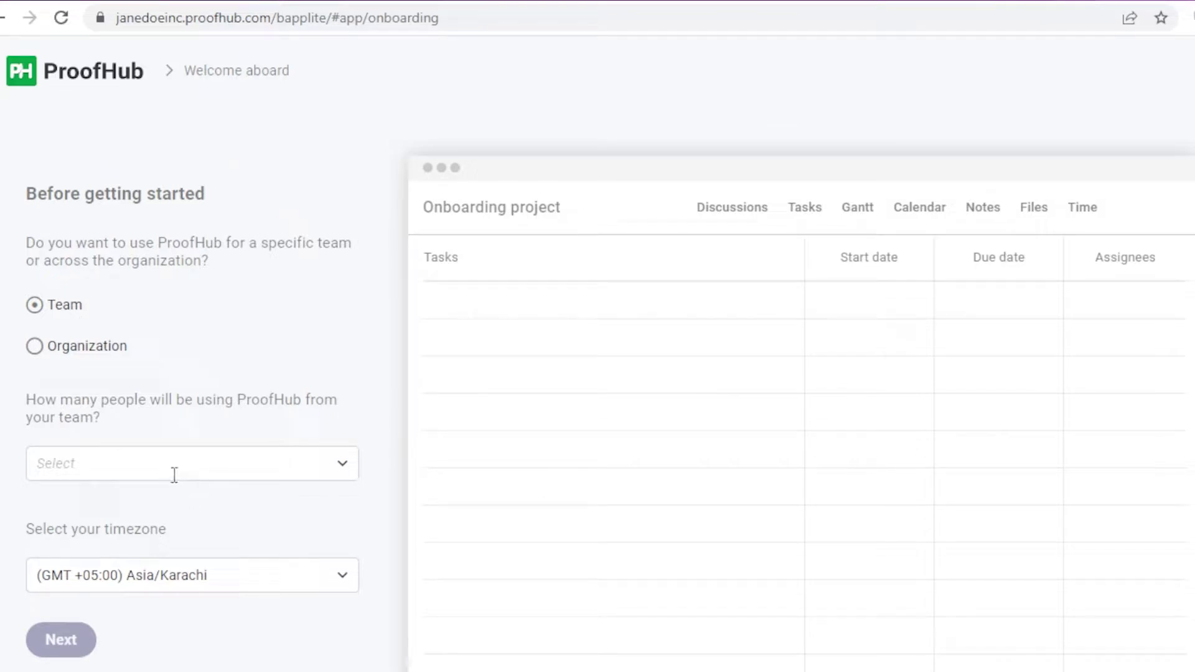
left_click(175, 475)
left_click(131, 171)
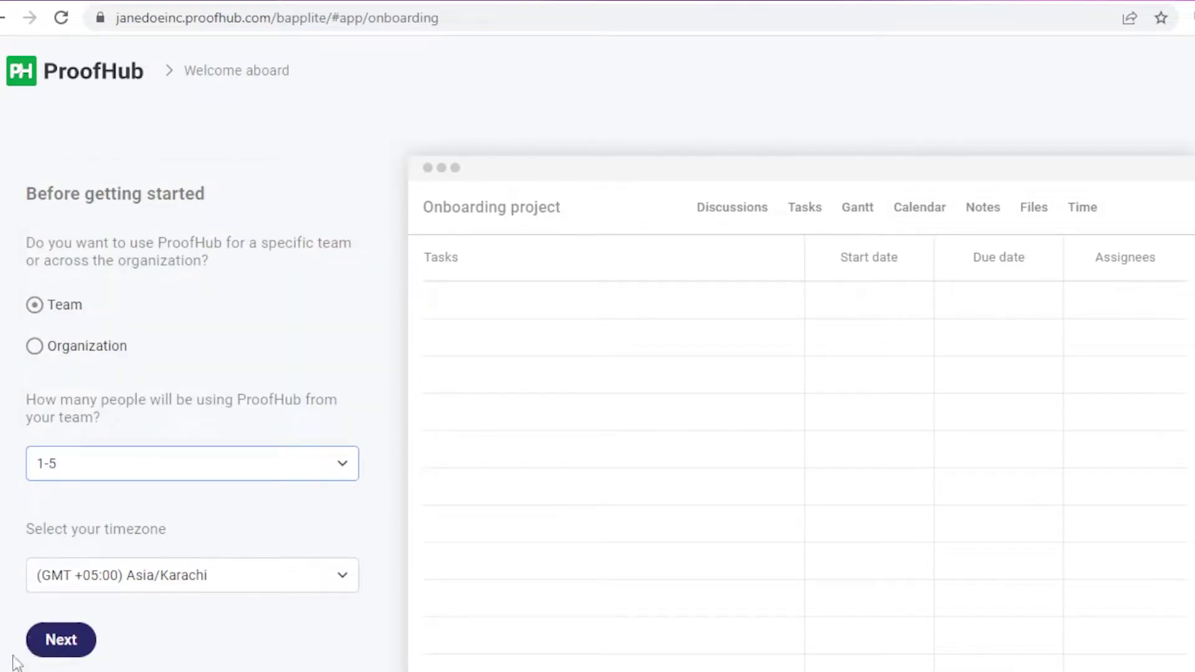
left_click(84, 649)
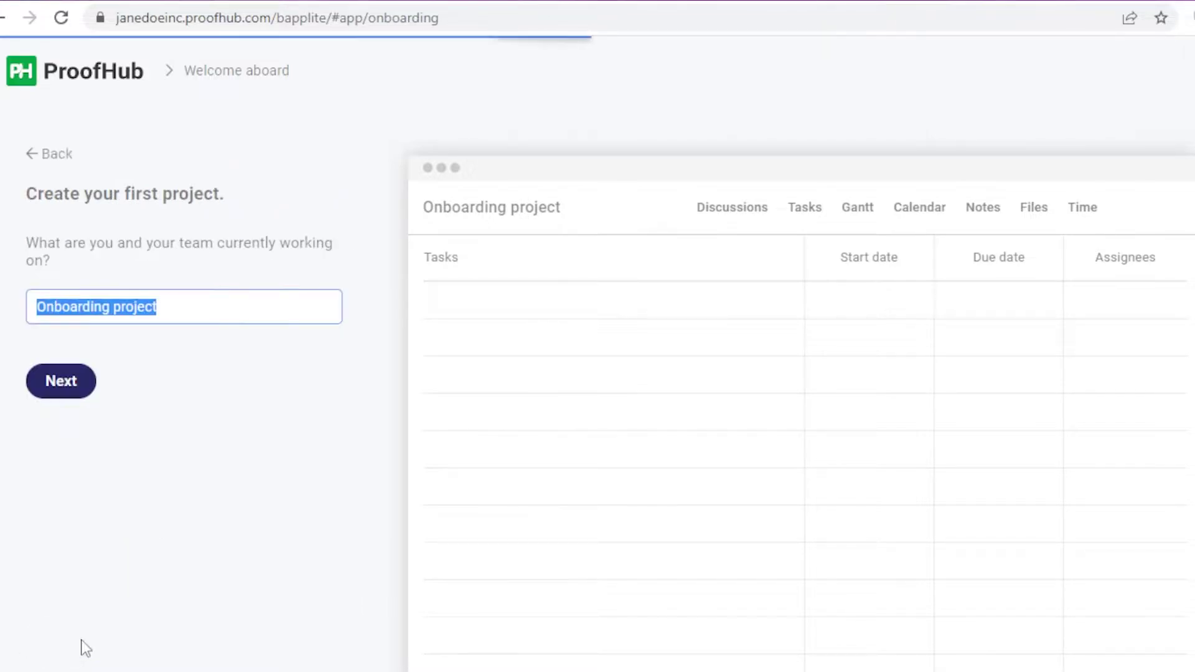
Step: Replace the default 'Onboarding project' name with Marketing and continue
double_click(211, 300)
triple_click(211, 300)
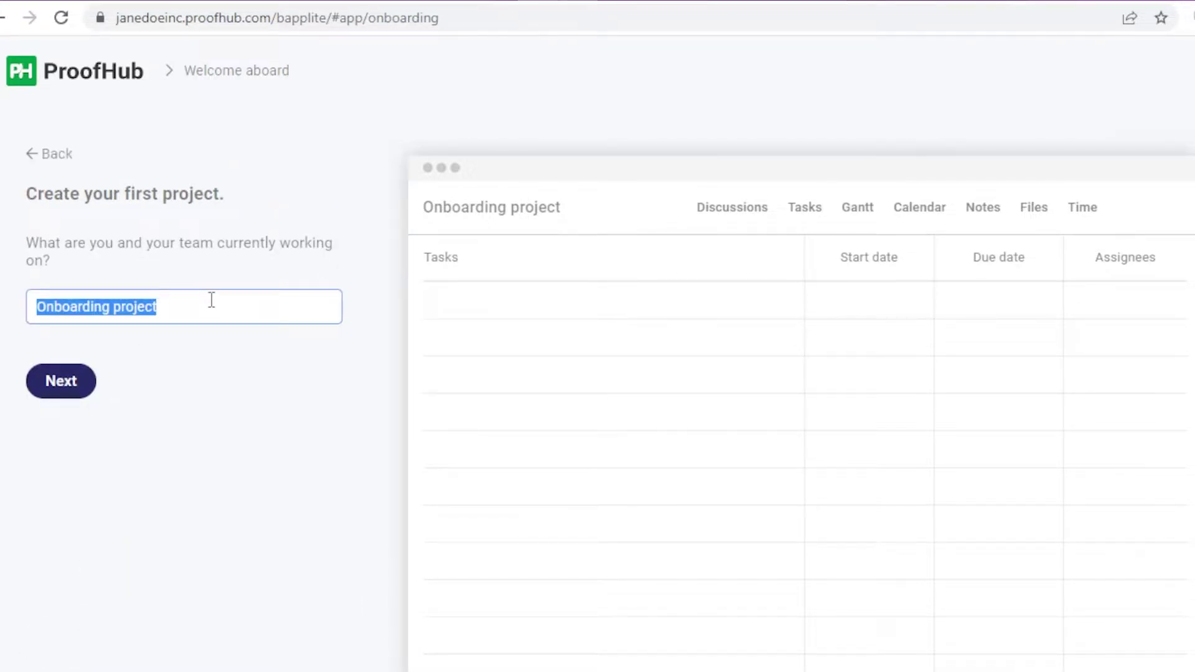
key("BackSpace")
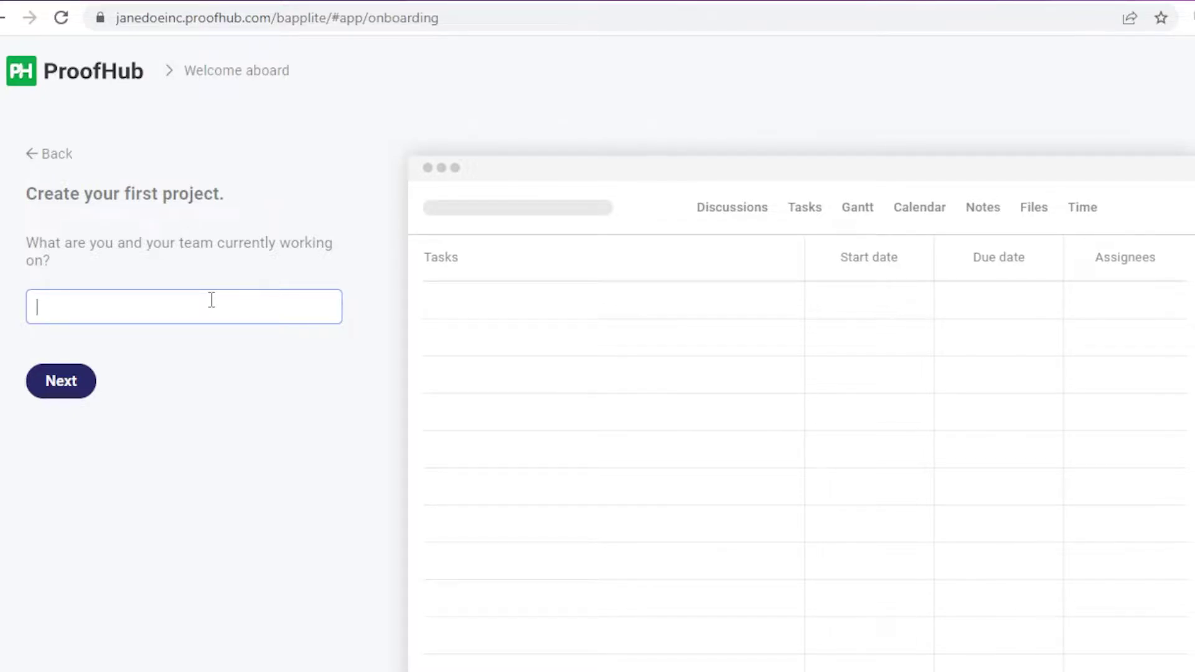
type("Manag")
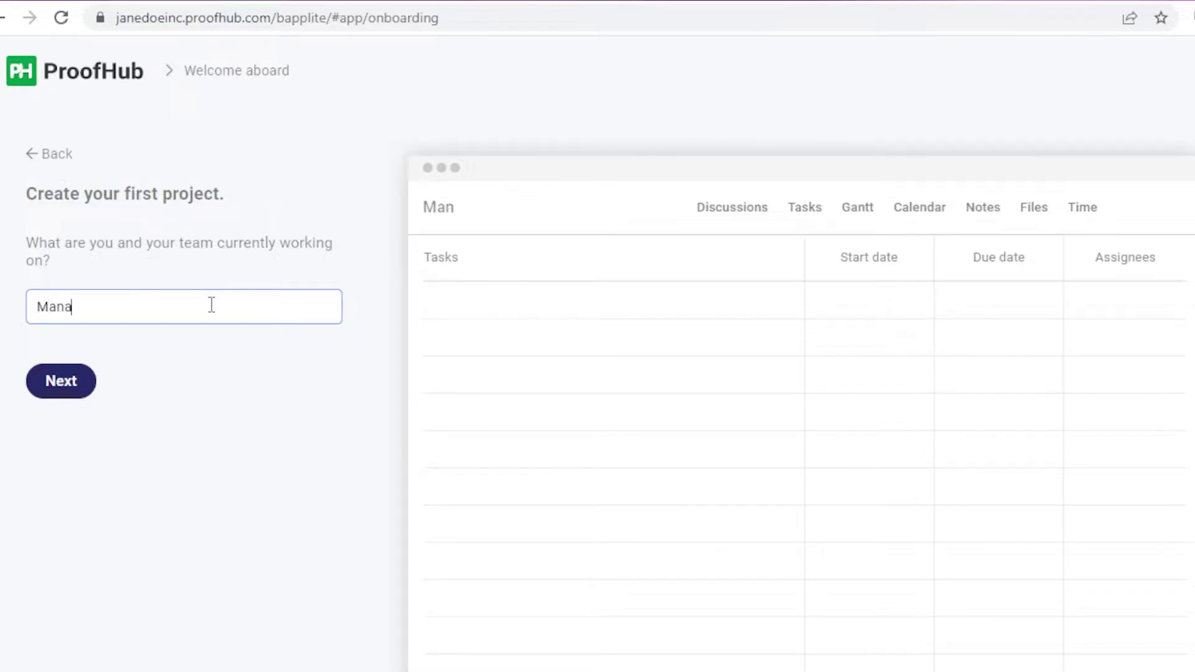
key("BackSpace")
key("BackSpace")
key("BackSpace")
key("BackSpace")
type("Marketing")
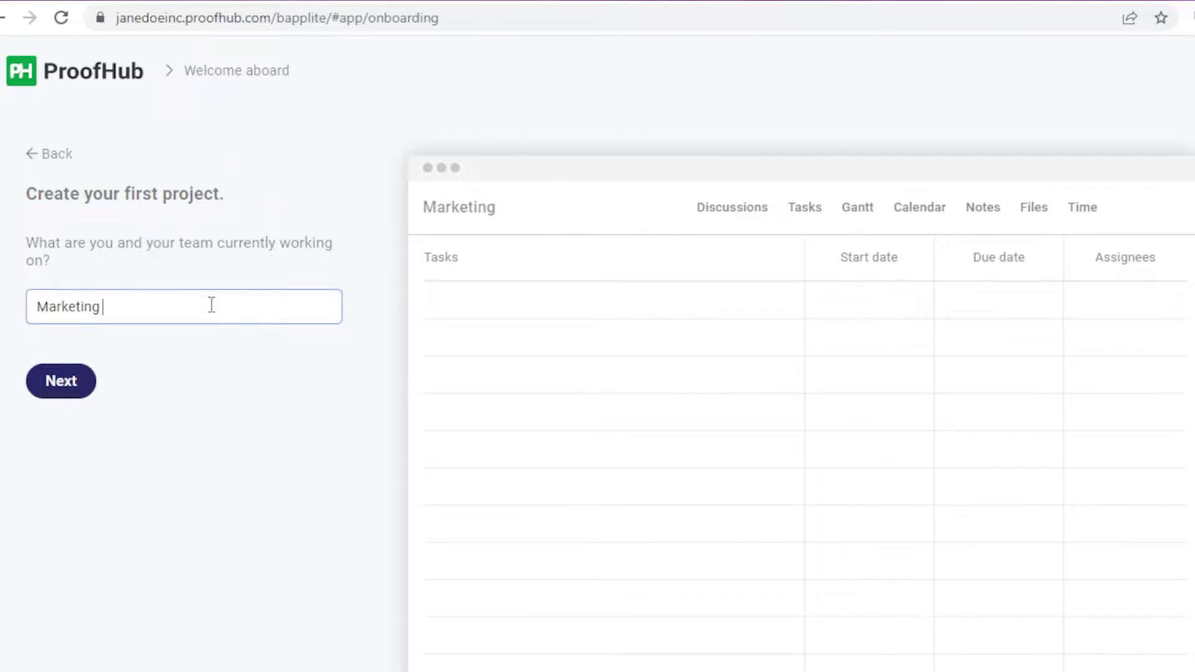
left_click(73, 381)
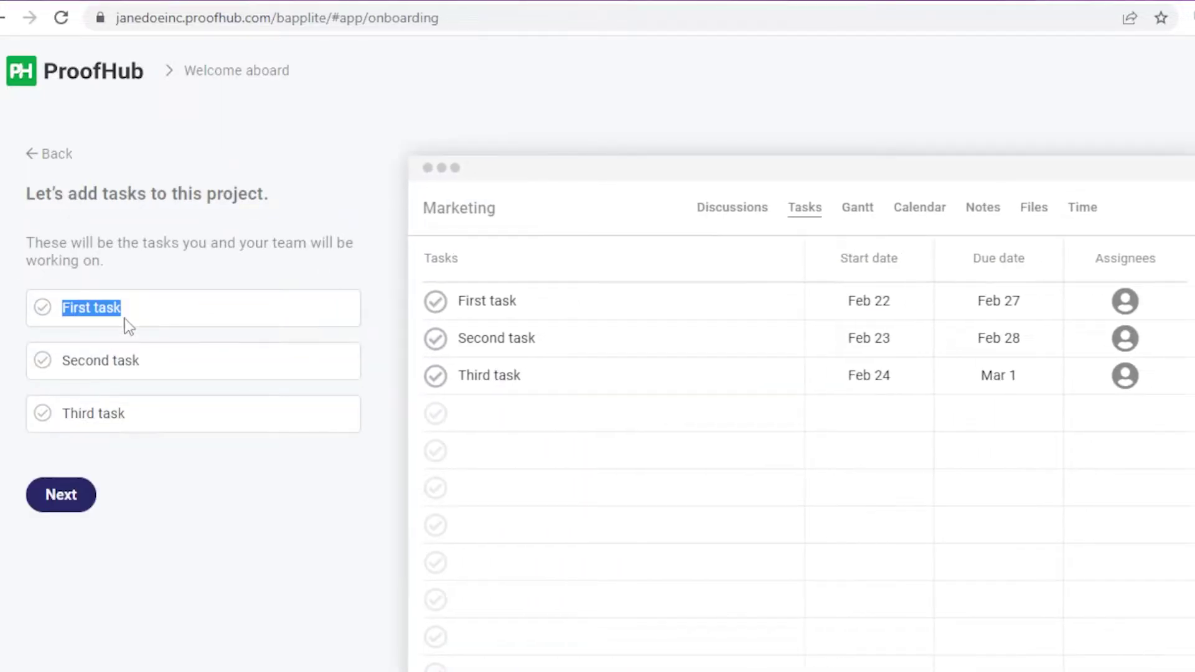
Step: Rename the three placeholder tasks to idea 2, Idea 1 and digital marketing, and confirm them
triple_click(40, 413)
triple_click(43, 364)
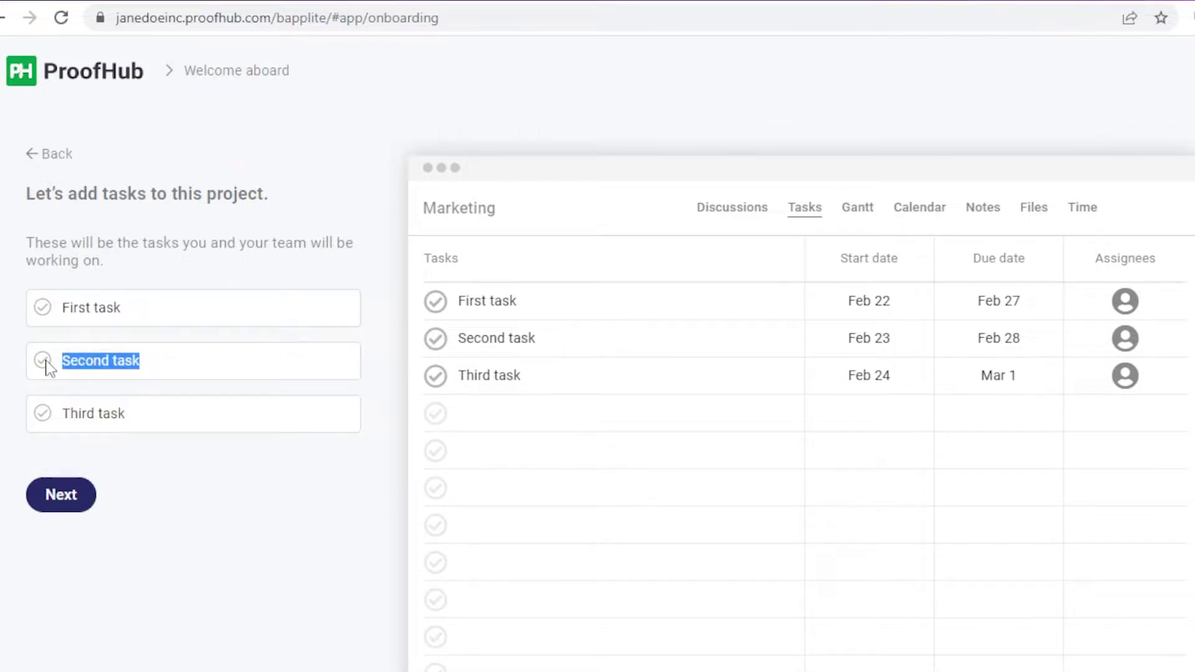
triple_click(95, 311)
type("Plan")
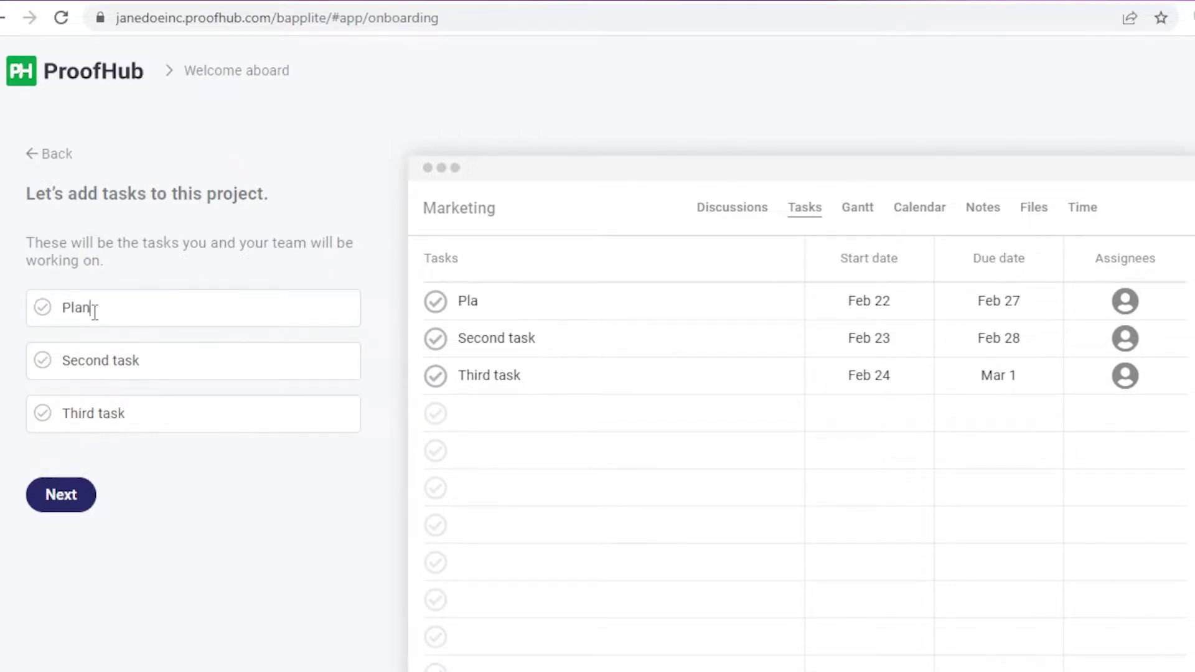
left_click(133, 358)
type("IU")
key("BackSpace")
type("dea")
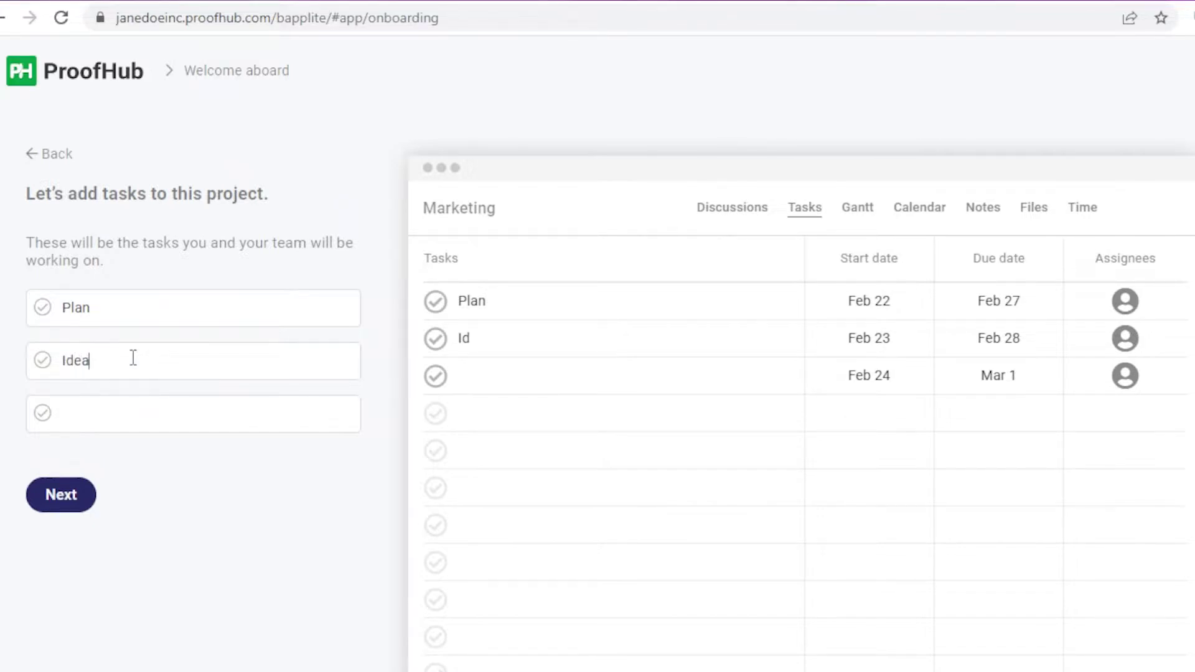
type(" 1")
triple_click(151, 323)
key("BackSpace")
type("idea ")
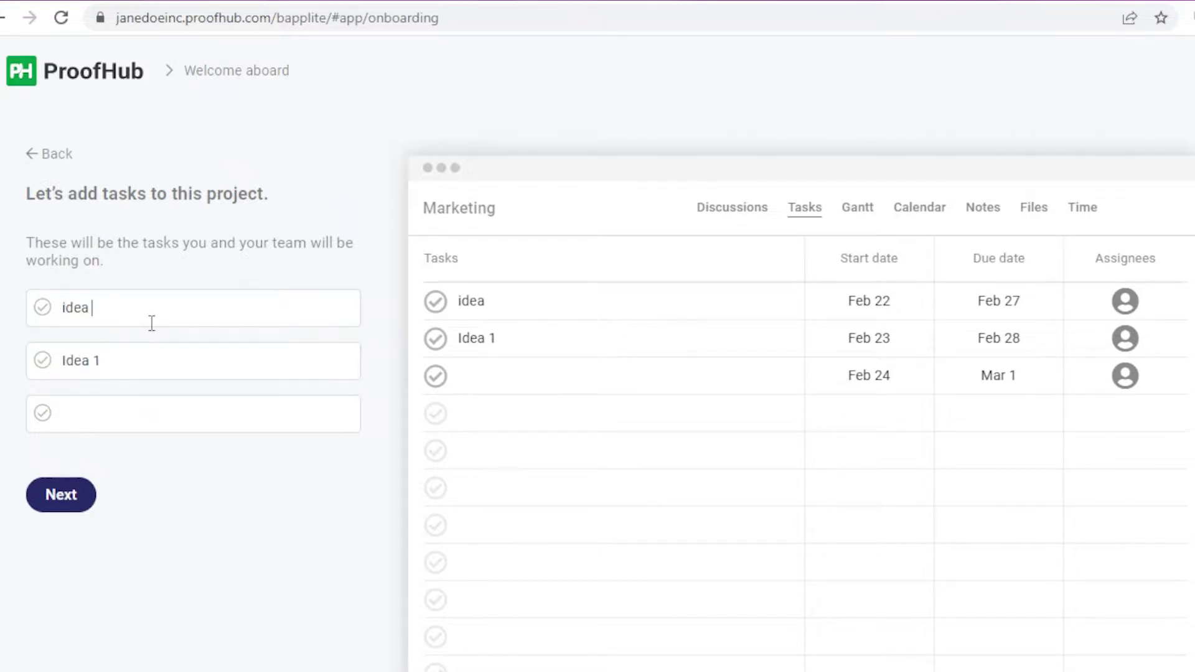
type("digital ")
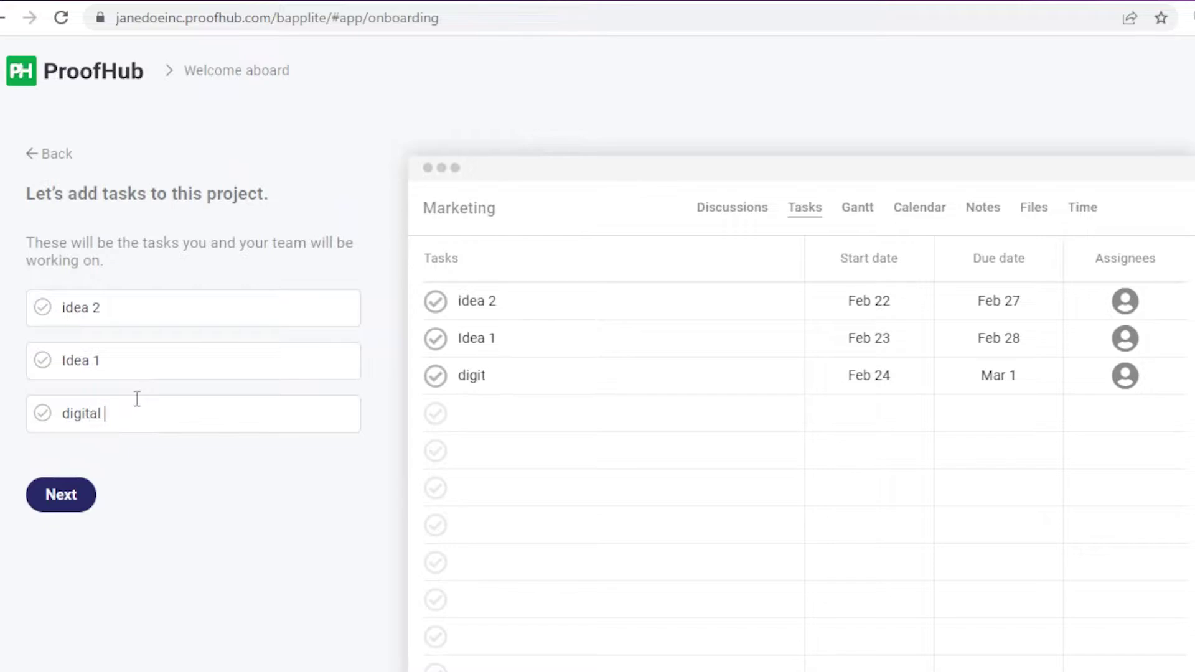
type("maketing")
key("Return")
left_click(169, 460)
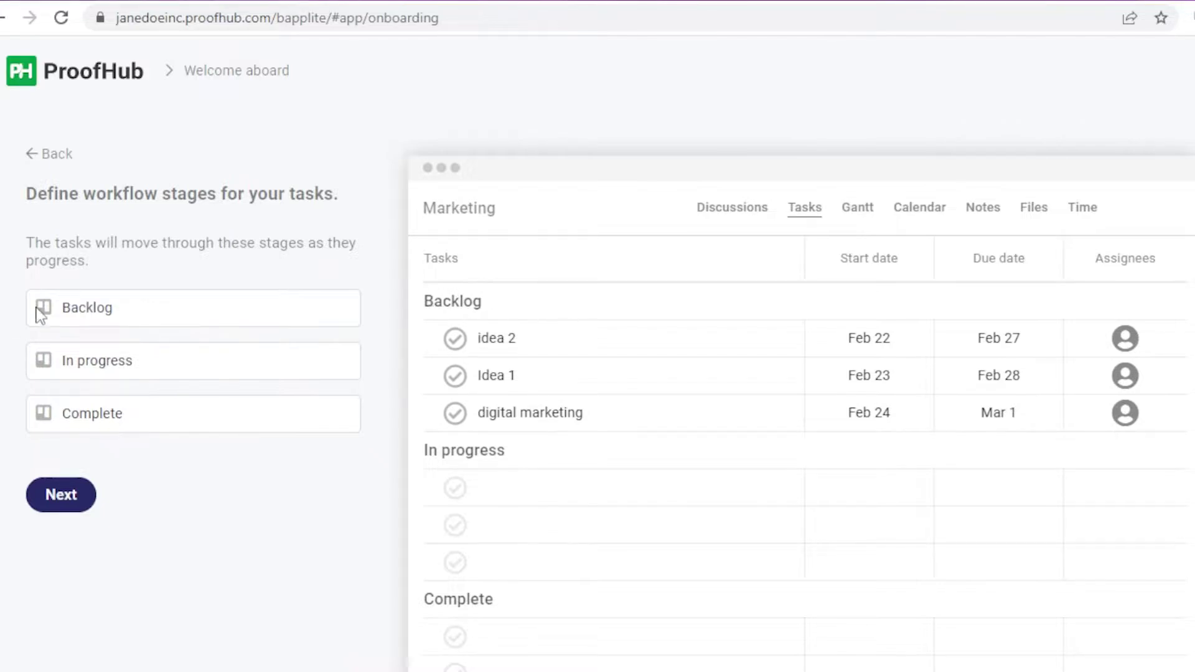
Step: Rename the Backlog stage to idea generation and move on to the layout step
left_click(182, 296)
key("BackSpace")
type("i")
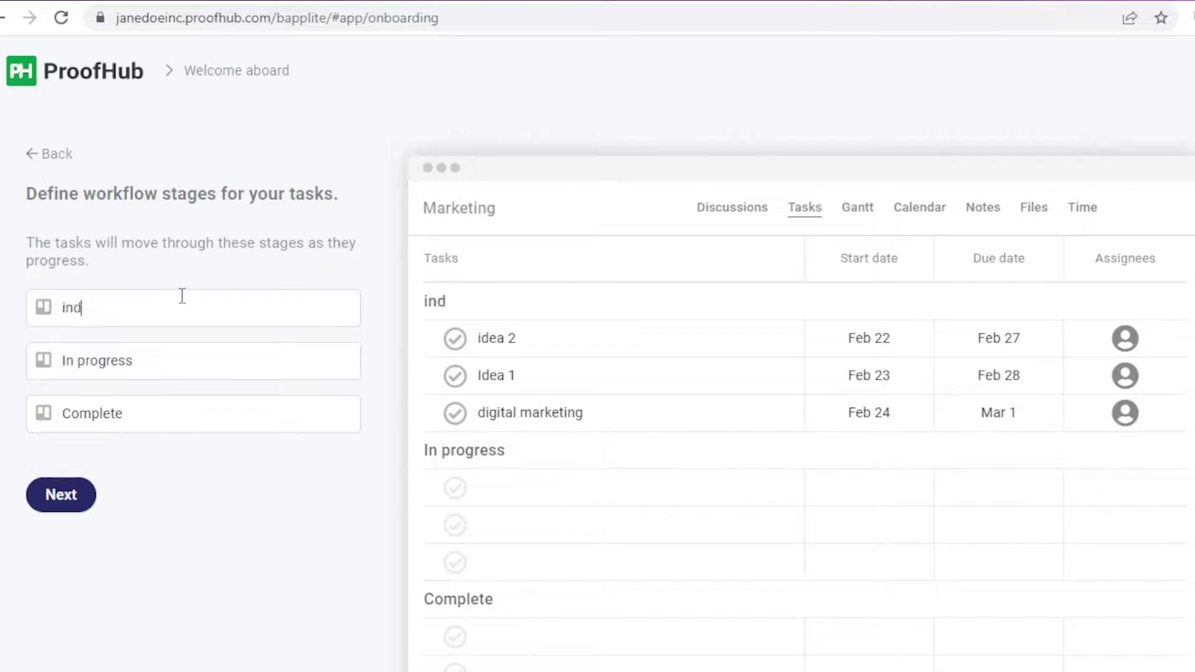
type("dea generation")
left_click(165, 367)
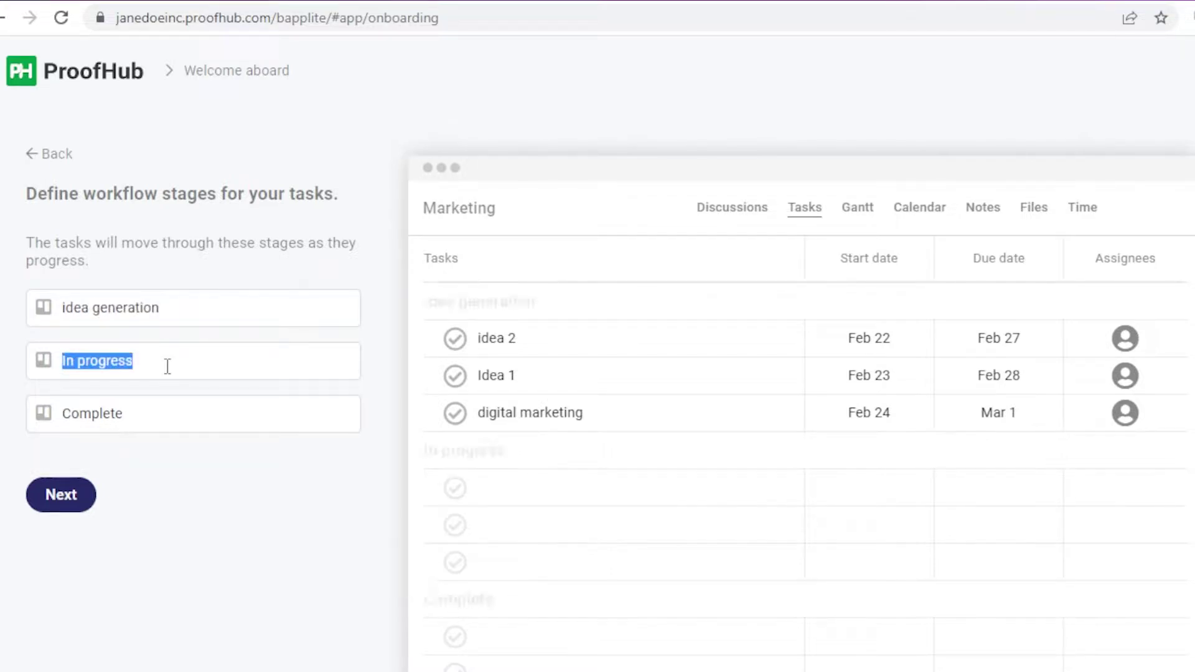
left_click(59, 507)
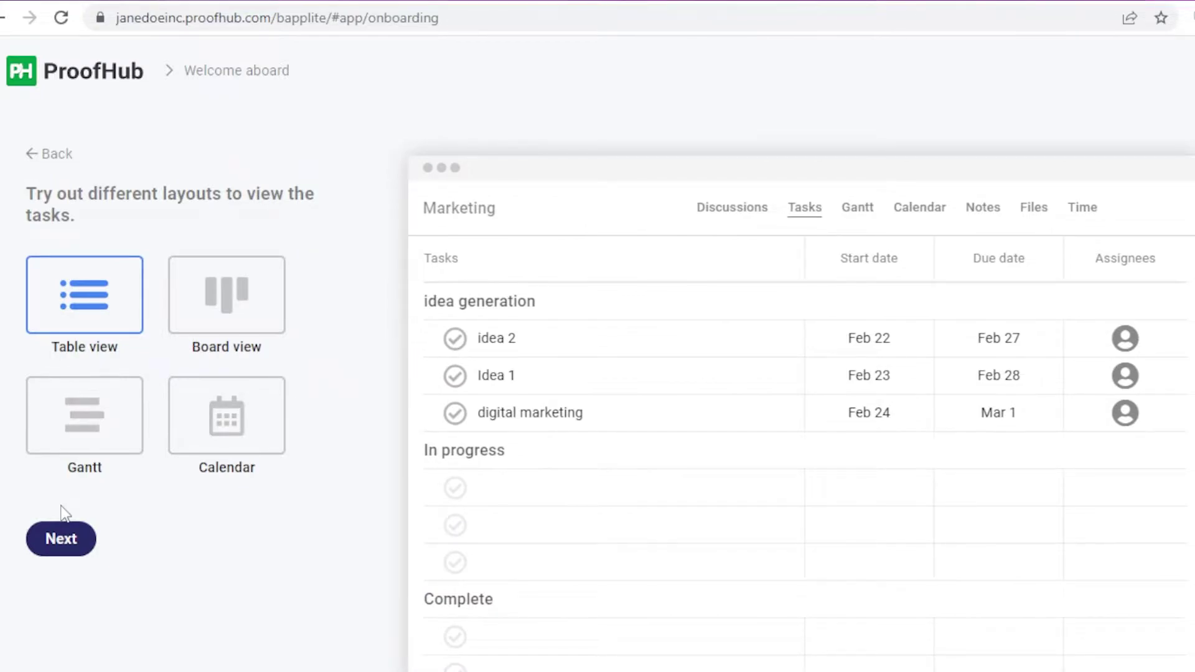
Step: Preview the Board, Gantt, Calendar and Table layouts, then finish onboarding past the invite step
left_click(255, 303)
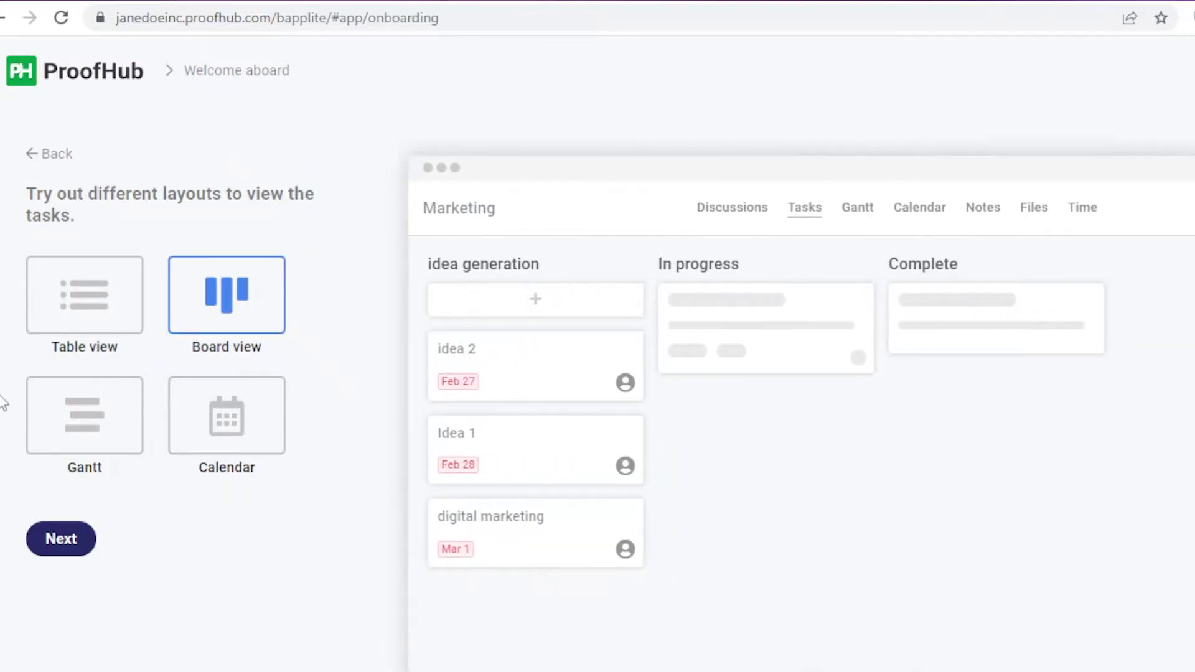
left_click(46, 409)
left_click(205, 438)
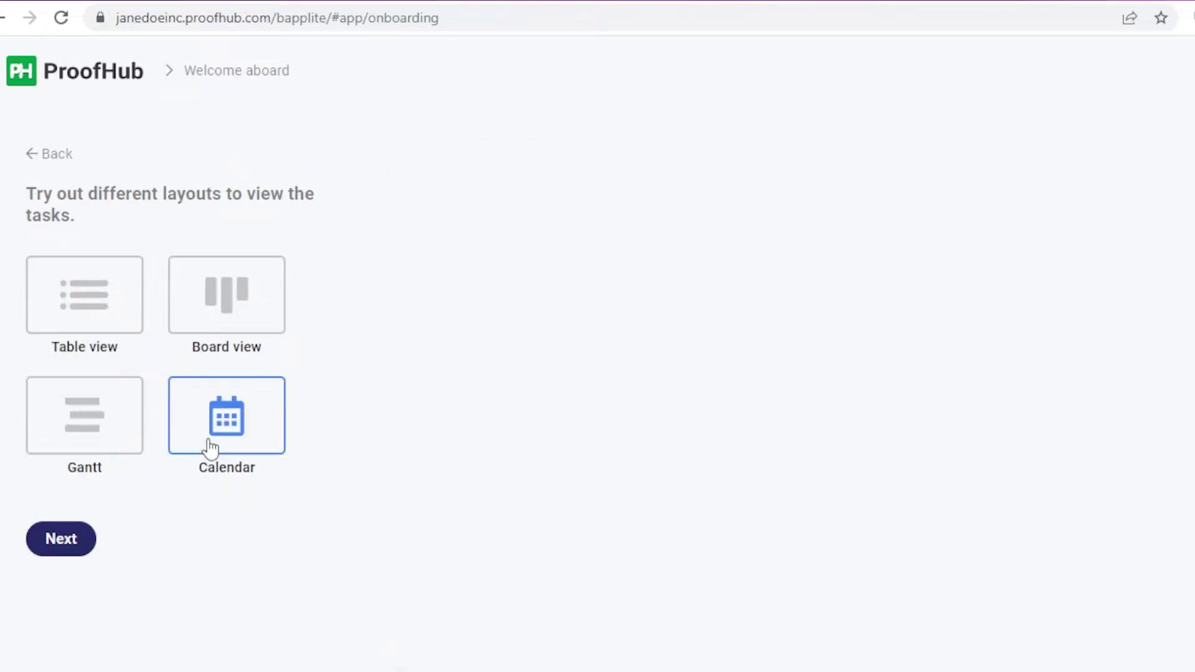
left_click(183, 296)
left_click(128, 301)
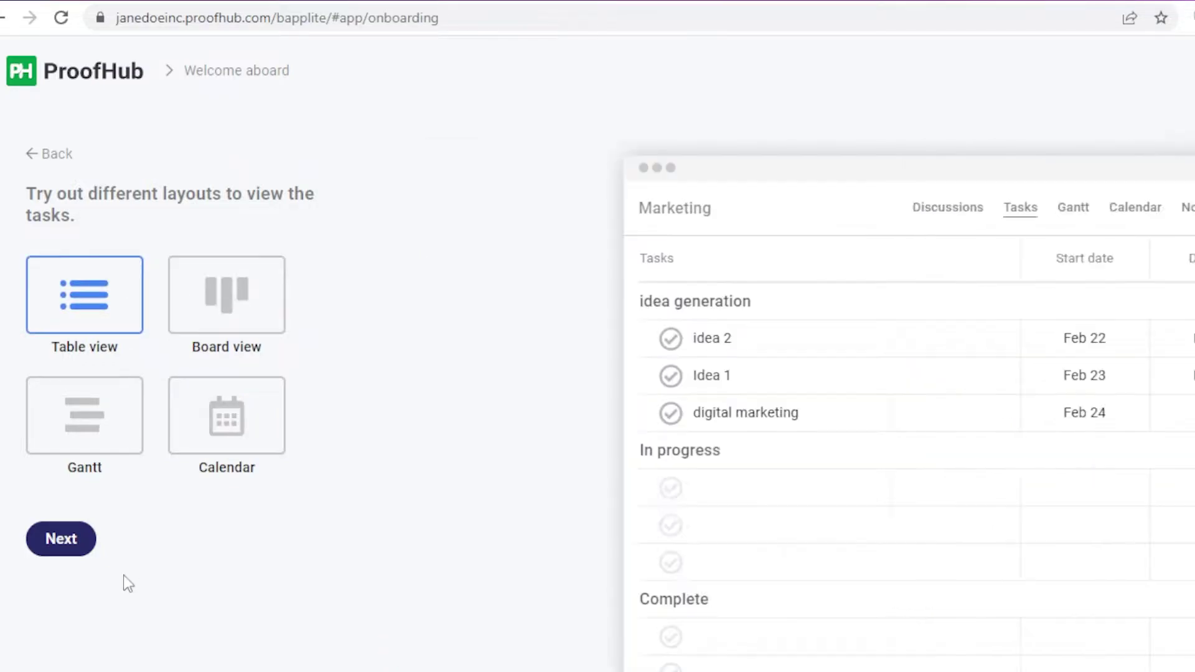
left_click(46, 540)
left_click(100, 461)
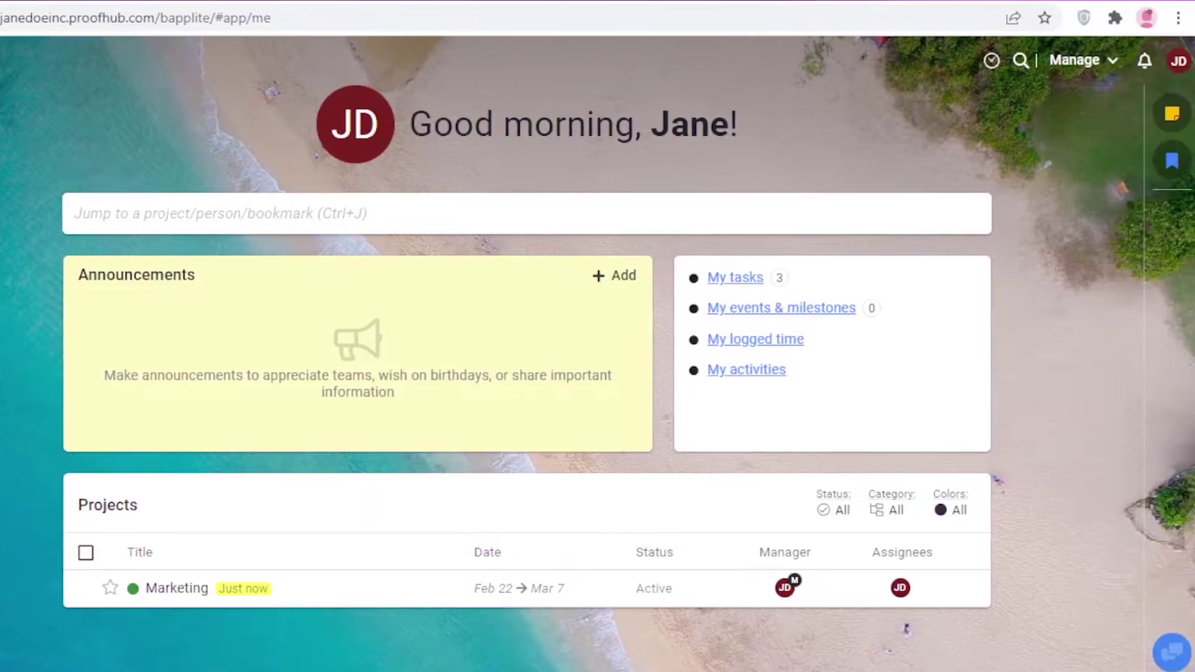
left_click(1176, 60)
left_click(1069, 59)
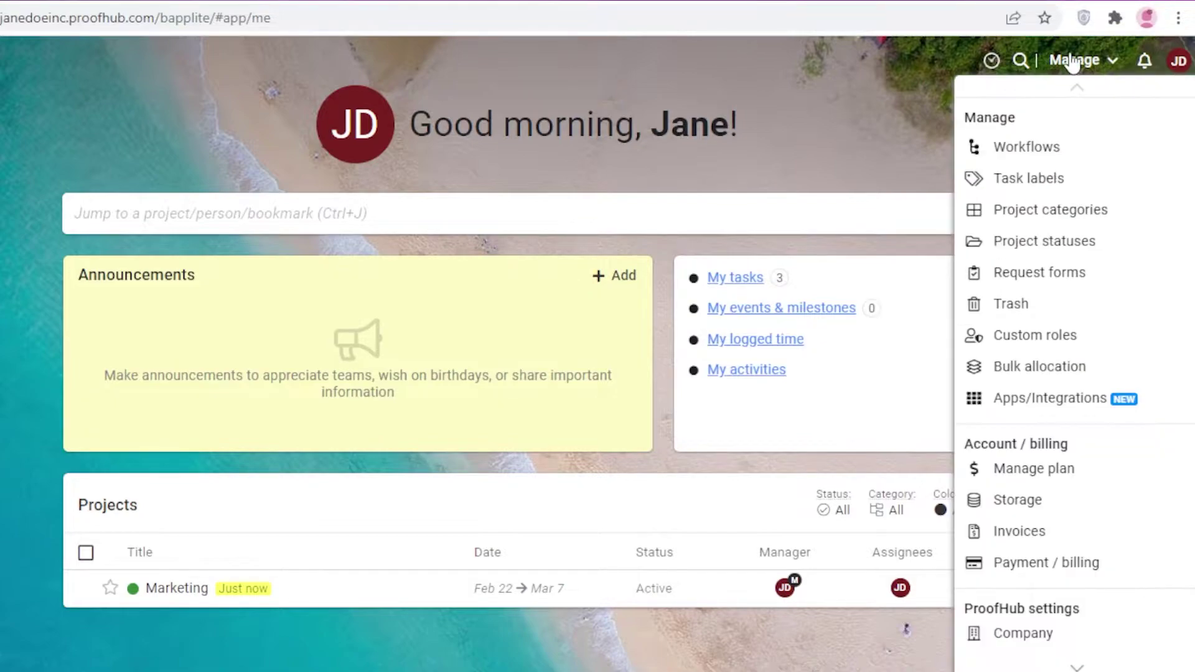
left_click(1069, 60)
left_click(1177, 60)
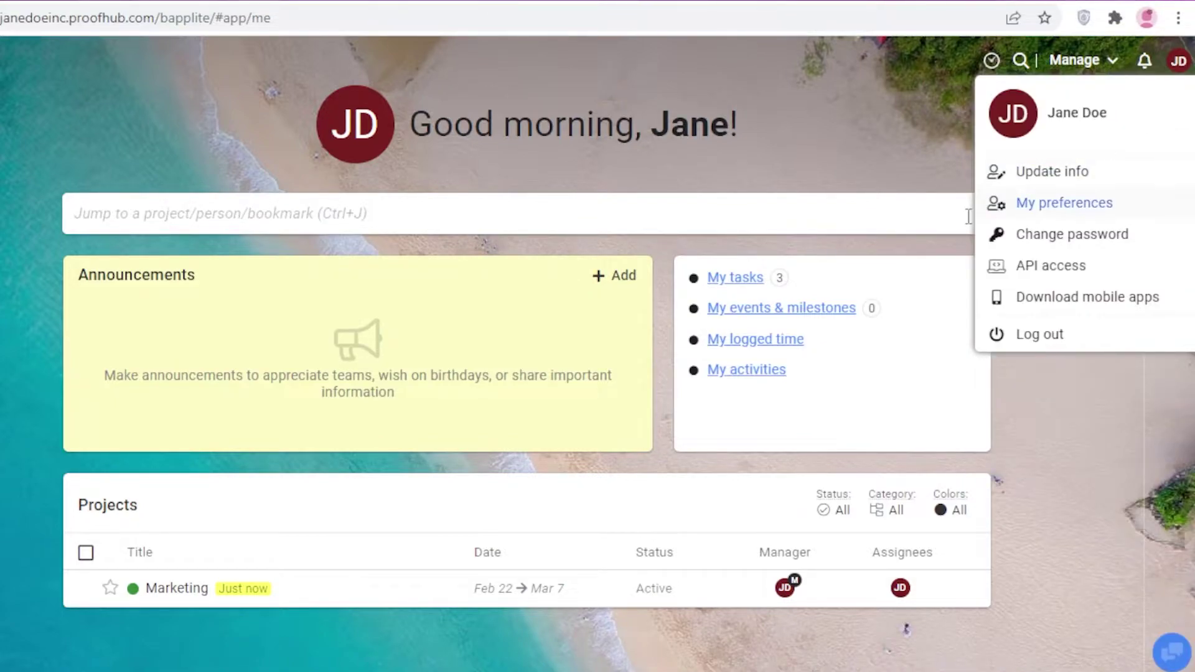
left_click(918, 119)
mouse_move(1173, 112)
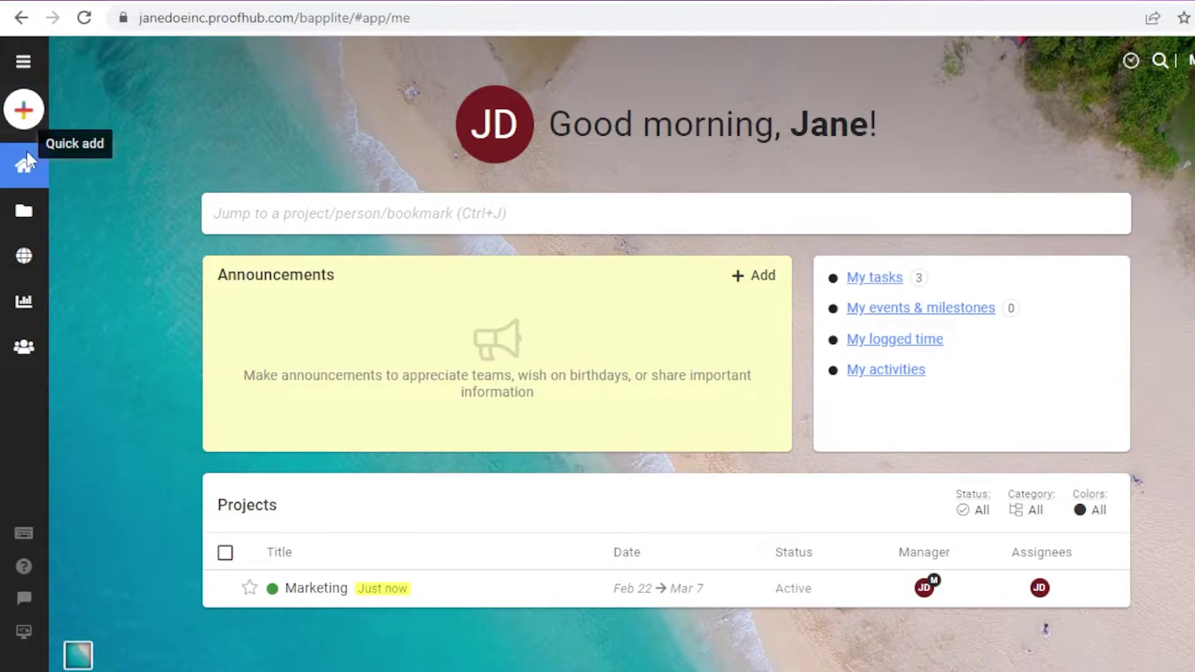
Step: Open Projects from the sidebar and step through its guided tour to Finish
left_click(34, 237)
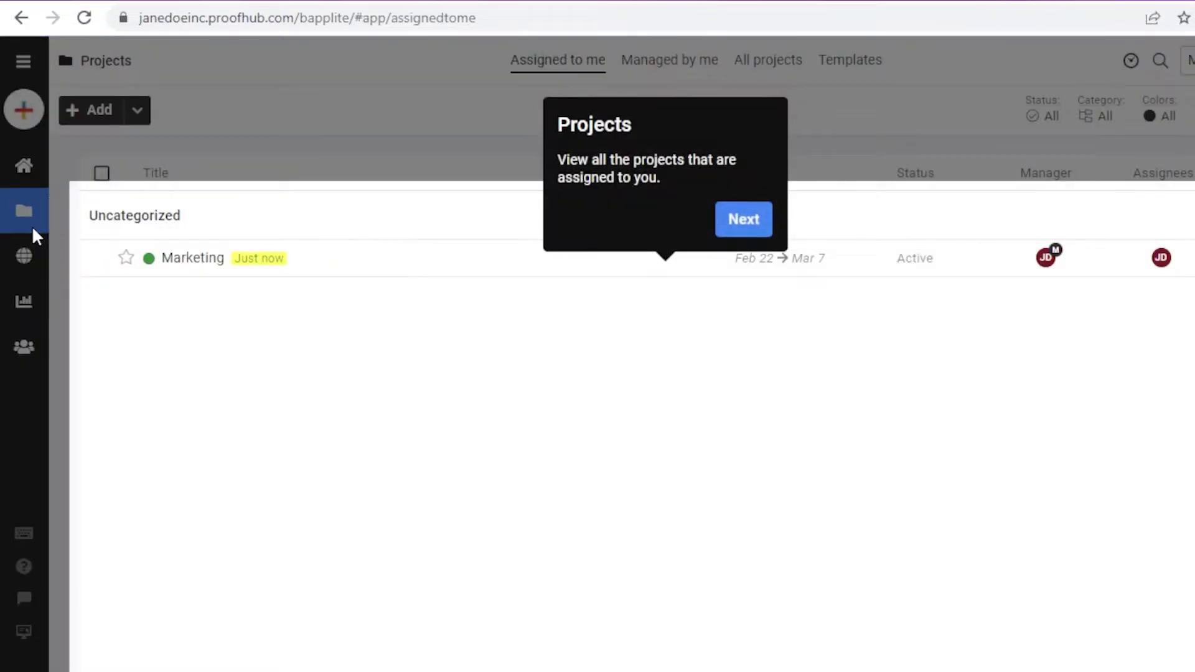
left_click(732, 236)
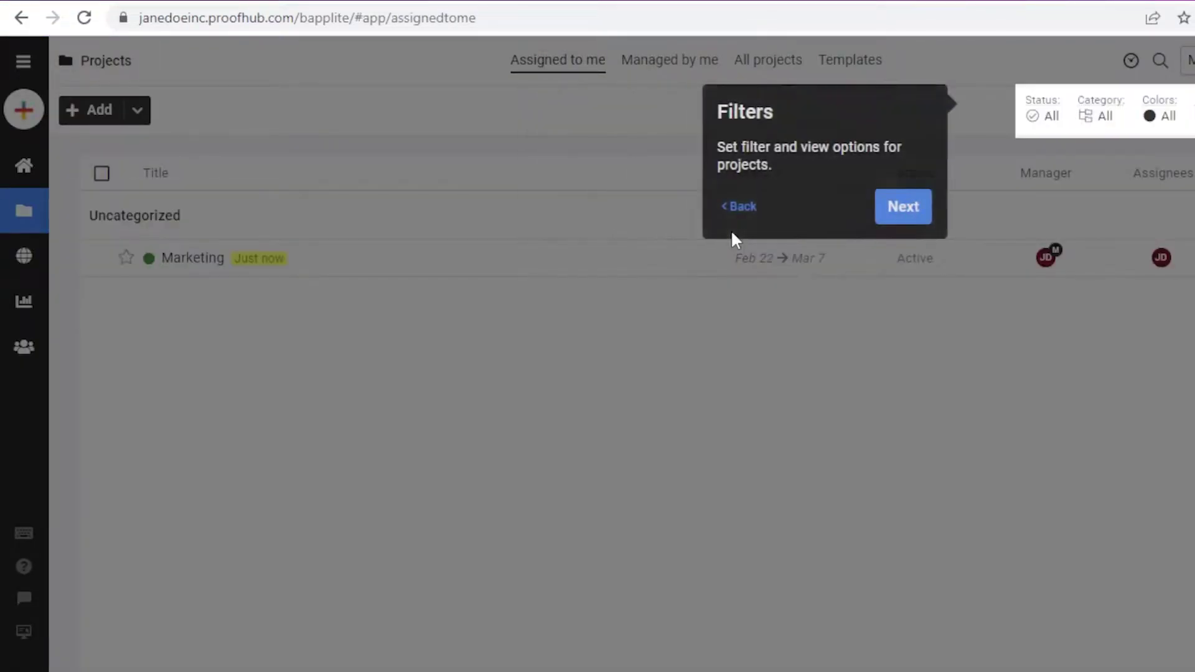
left_click(949, 209)
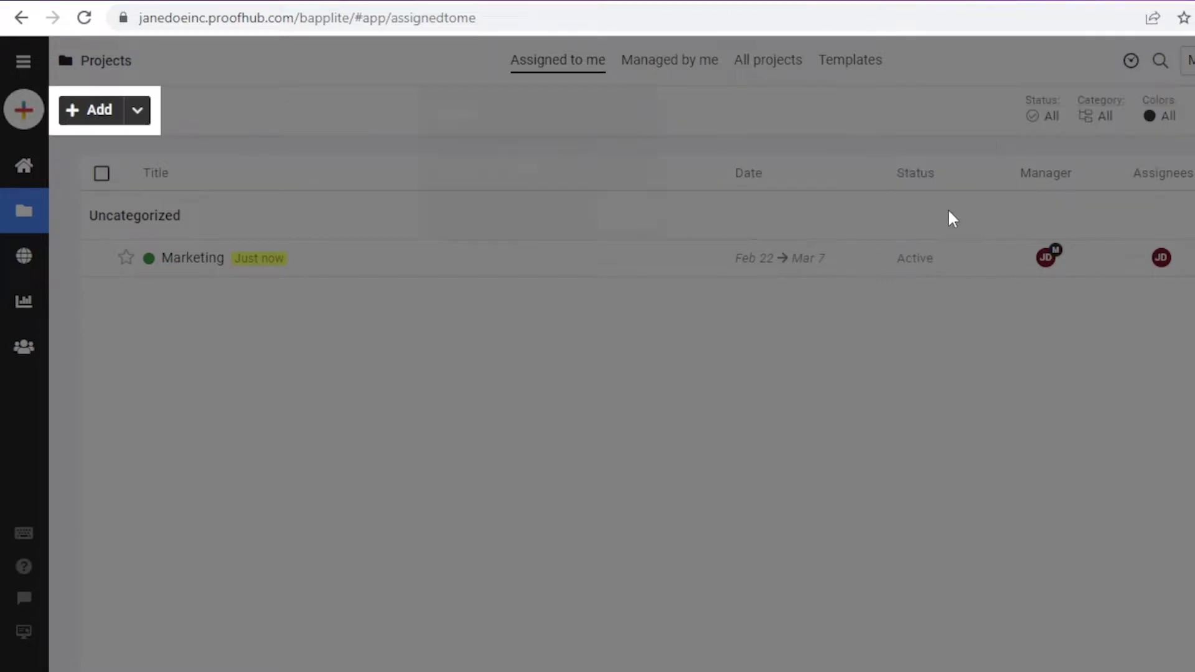
left_click(350, 209)
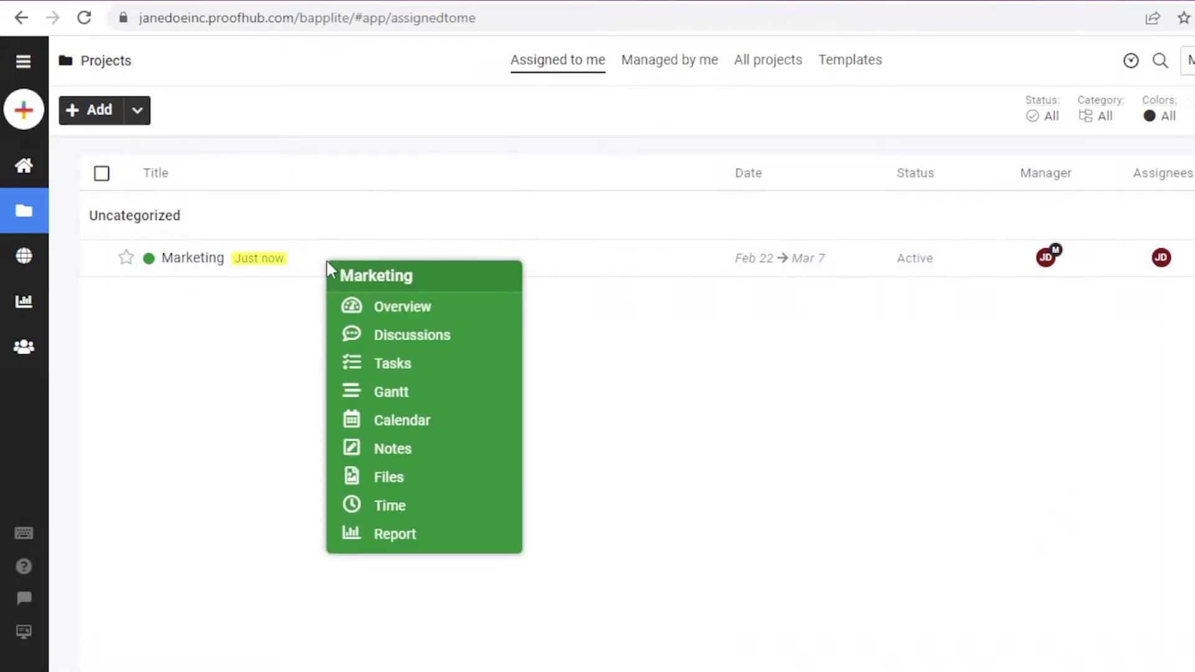
Step: Open Marketing's Overview from its quick menu, close the tour, and review the progress charts
mouse_move(214, 265)
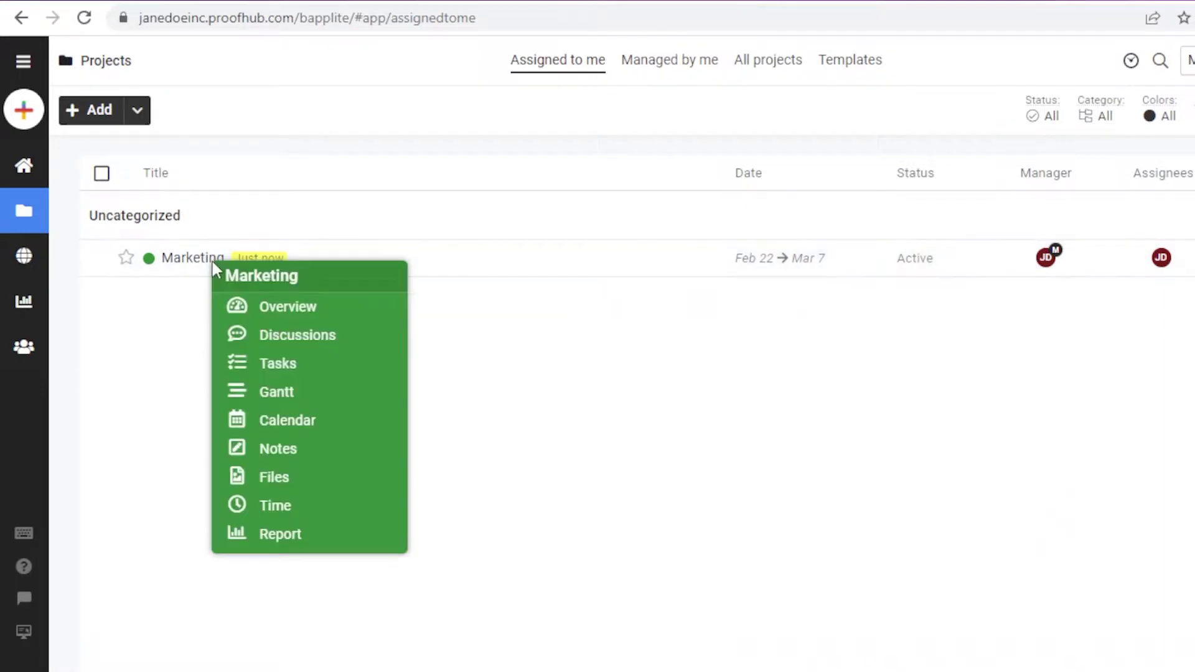
left_click(375, 311)
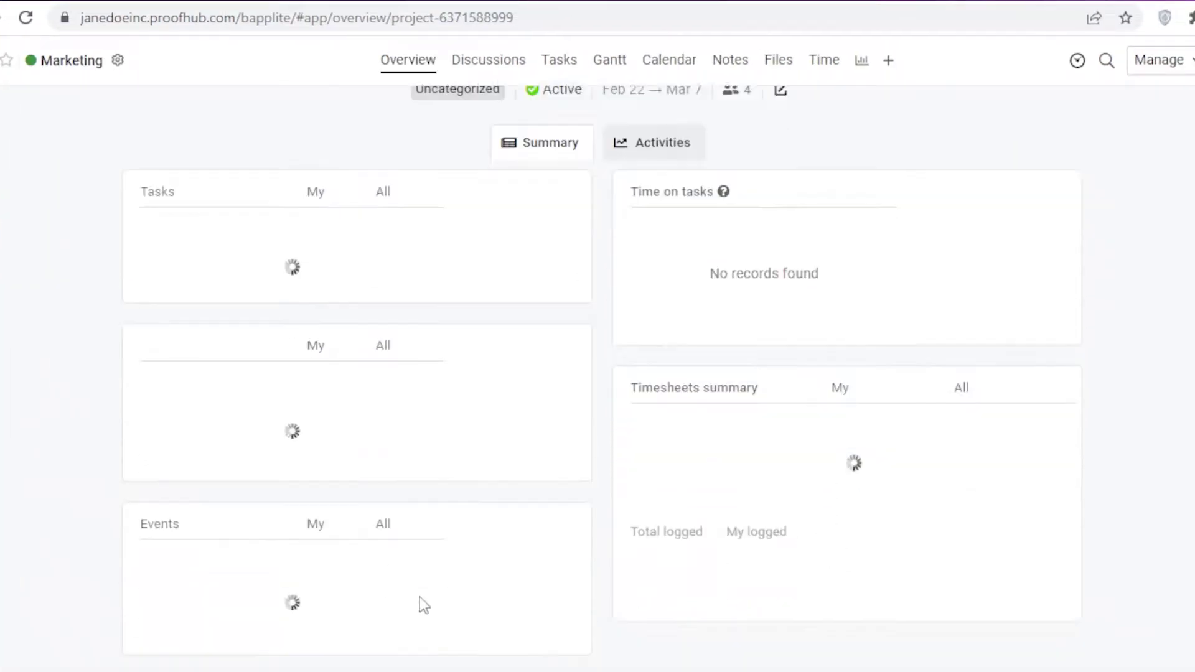
scroll(664, 371, "down", 4)
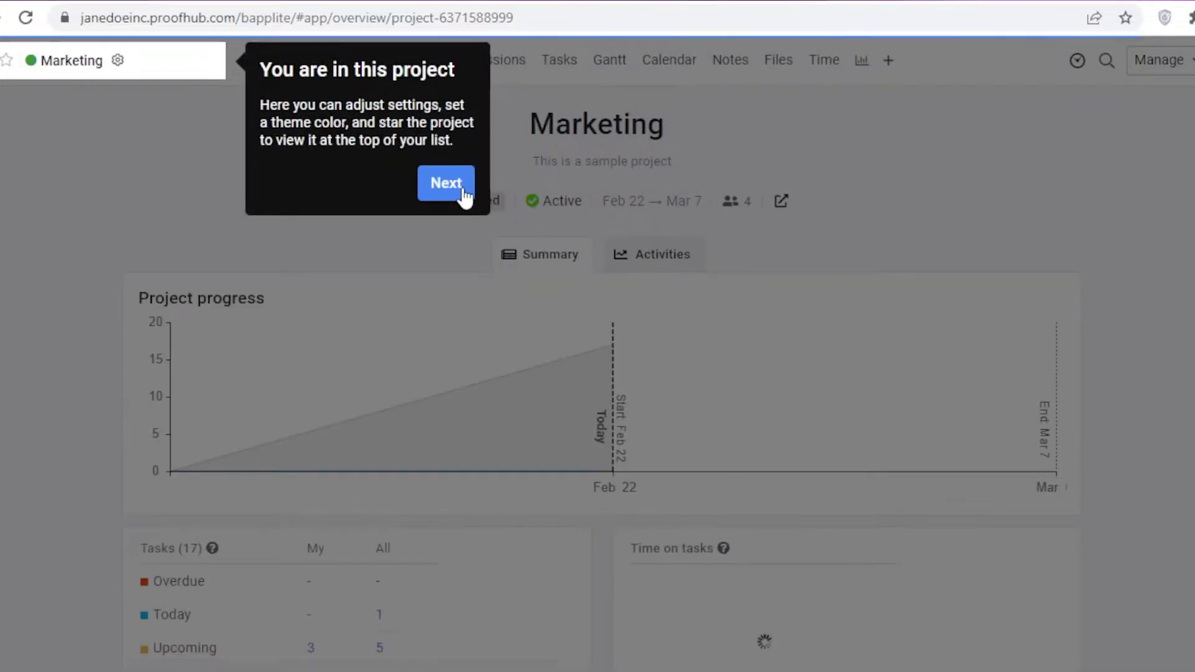
left_click(461, 185)
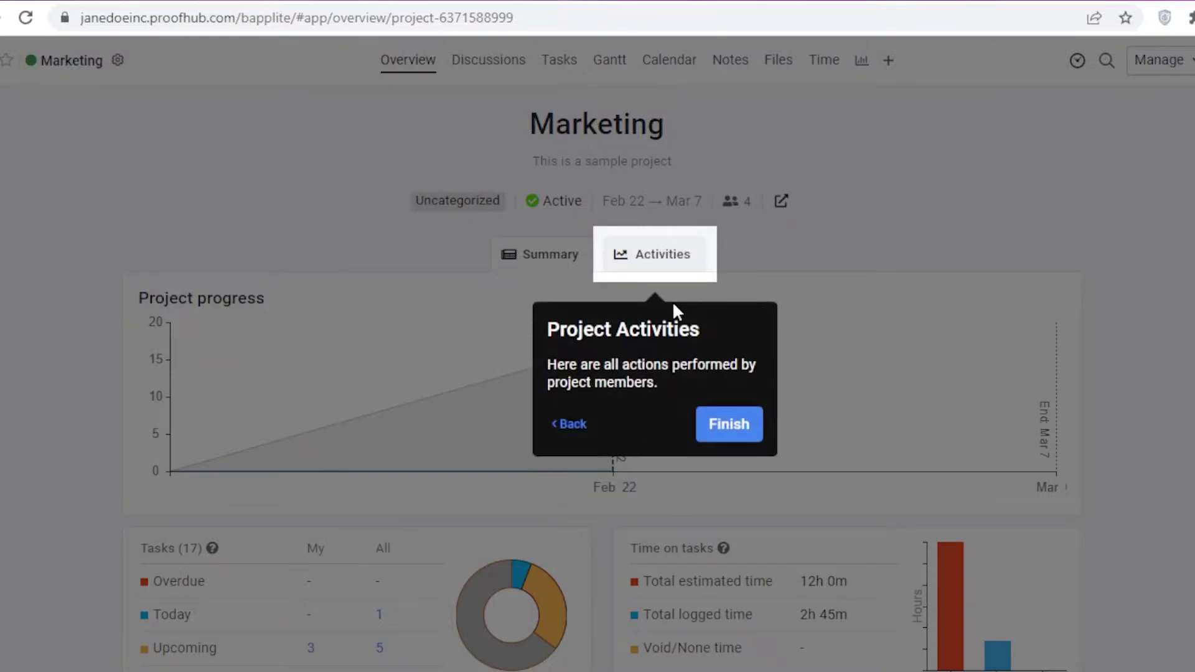
left_click(734, 426)
scroll(446, 272, "down", 5)
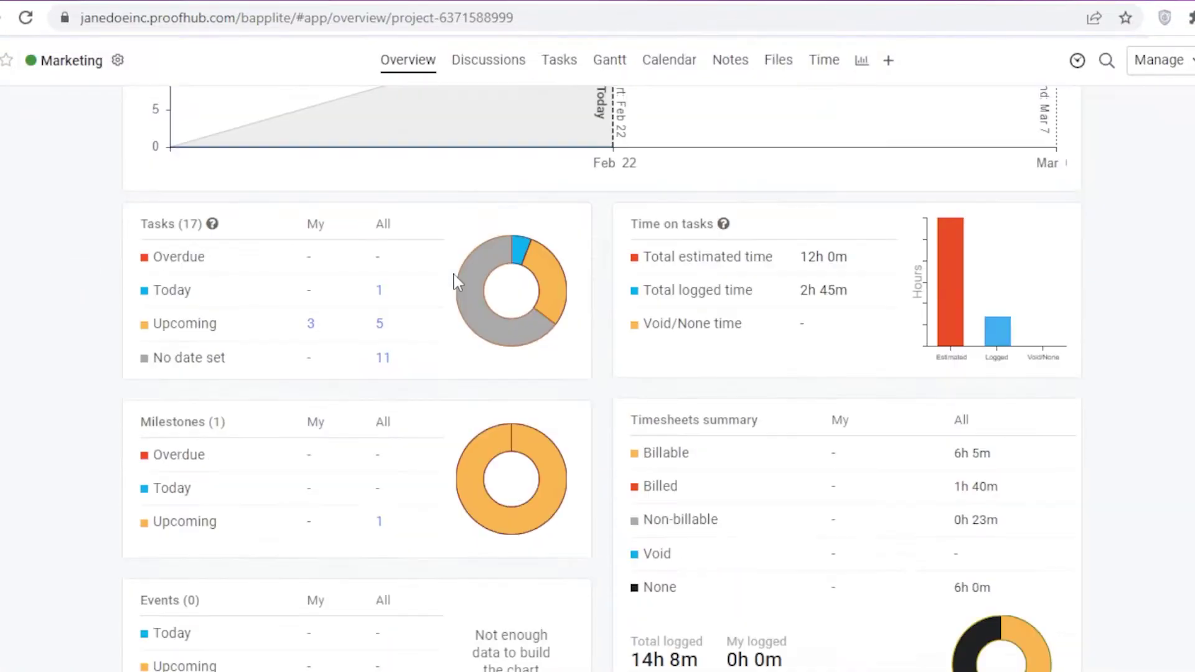
scroll(459, 277, "up", 5)
scroll(464, 290, "down", 5)
scroll(467, 290, "up", 5)
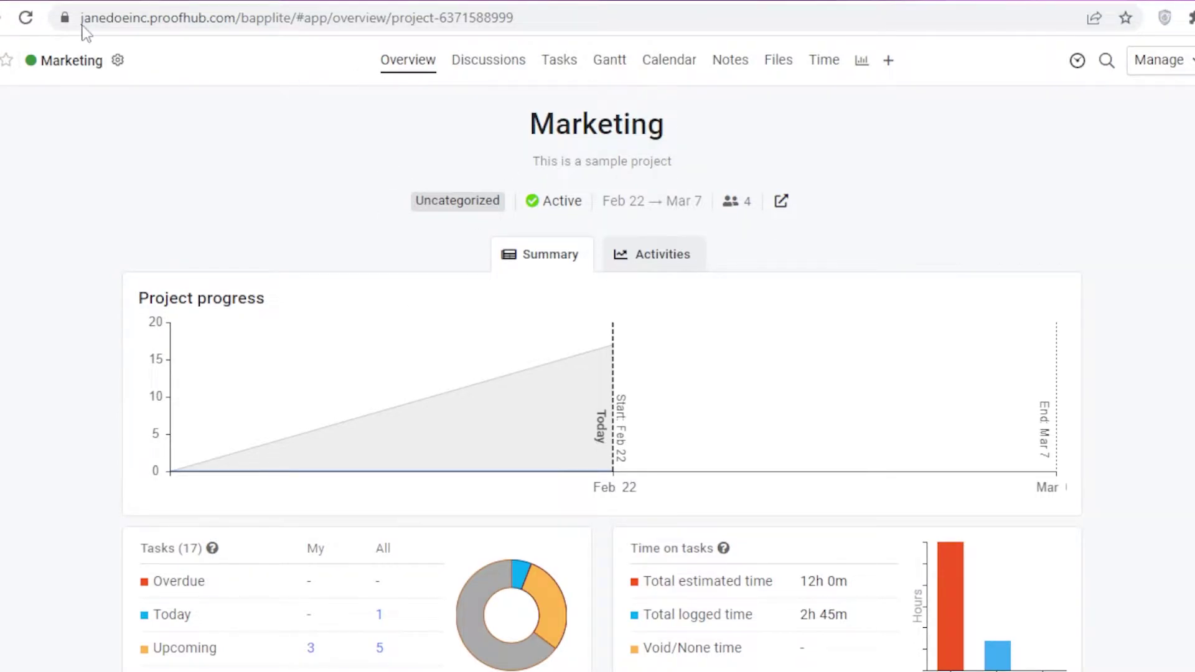
Step: Jump to Marketing's Tasks, add 'contact influencer' under idea generation, and open its details
left_click(61, 59)
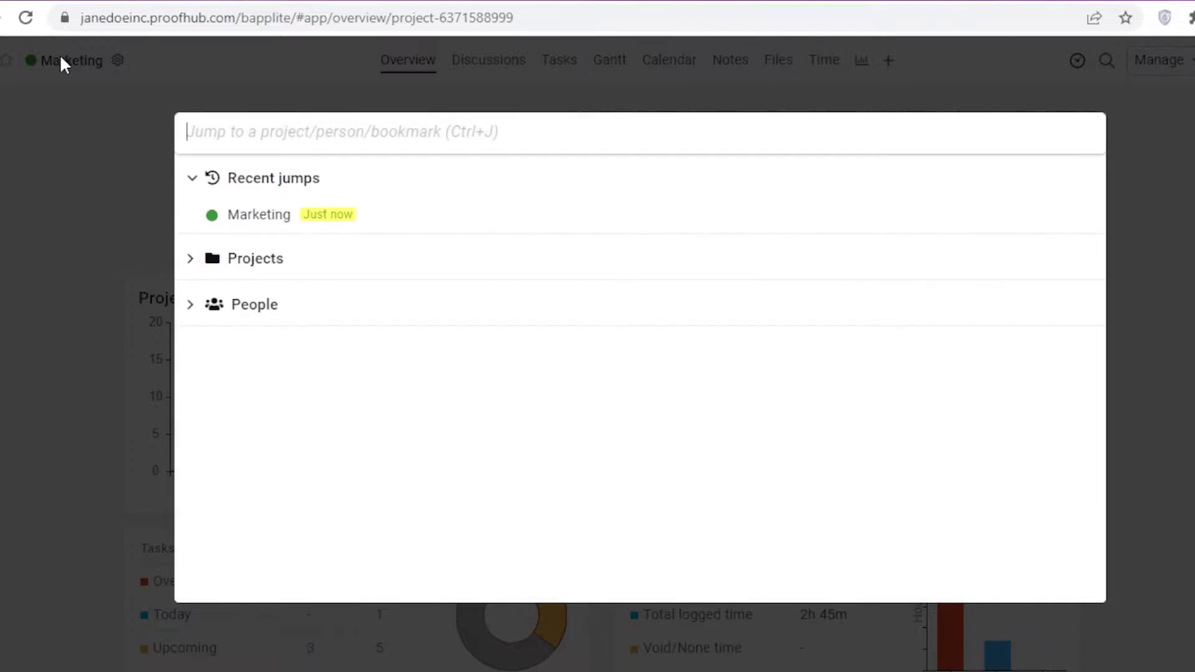
mouse_move(253, 212)
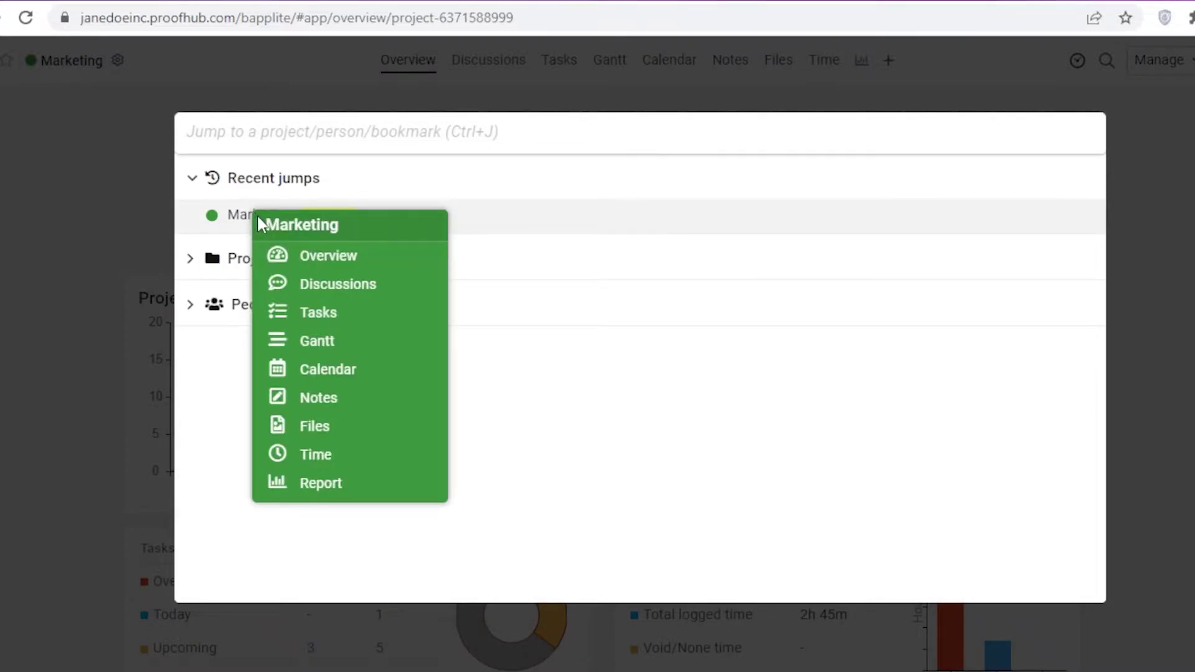
left_click(321, 318)
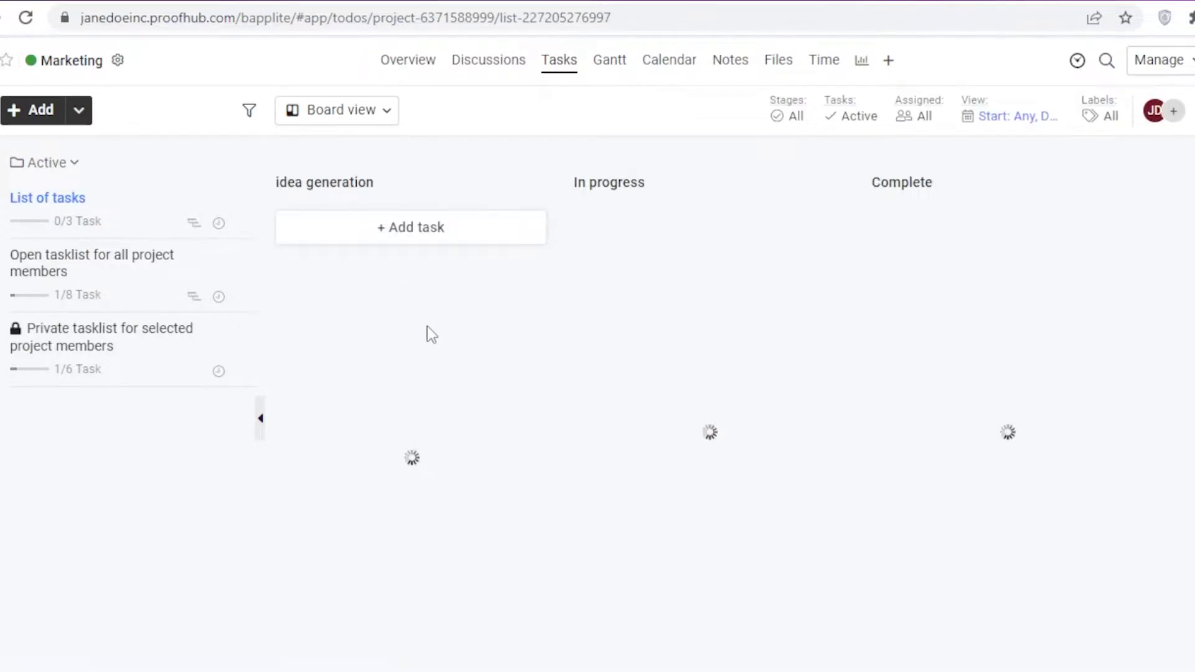
left_click(391, 231)
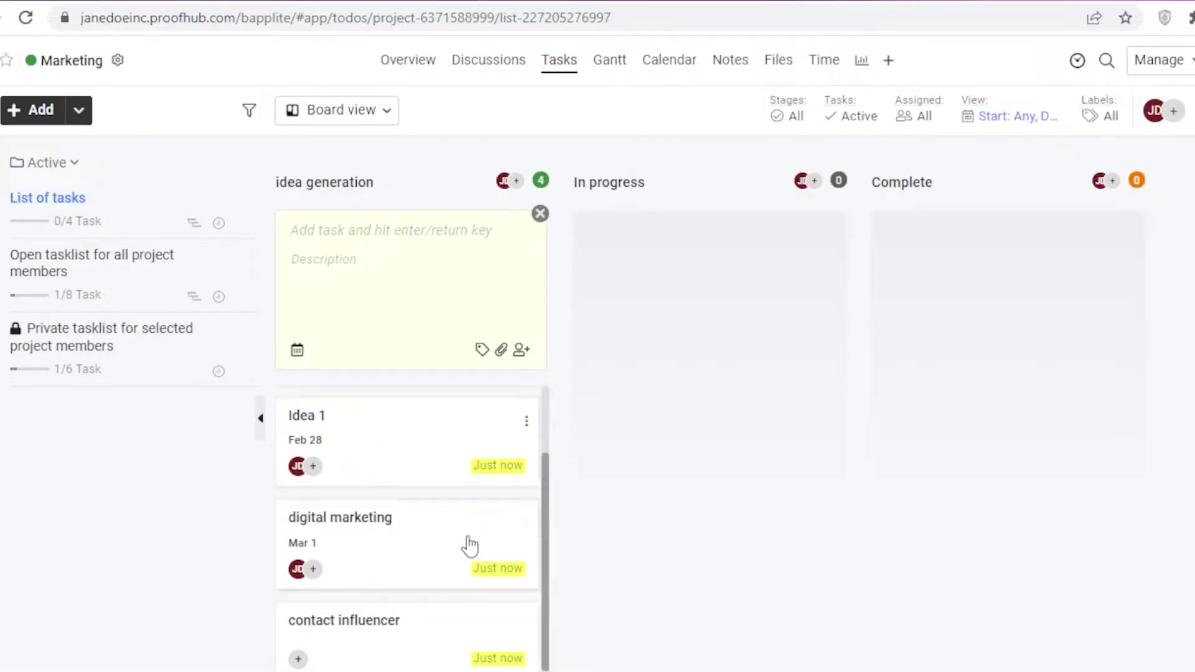
scroll(448, 591, "down", 1)
left_click(401, 611)
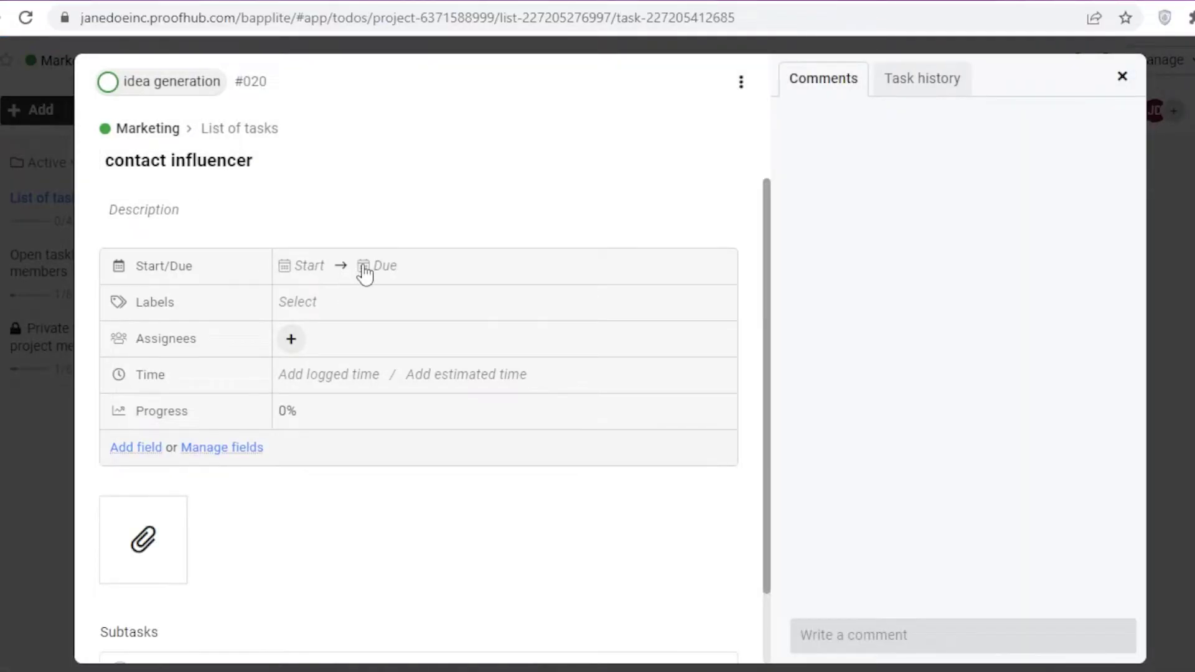
Step: Set the task's due date to Feb 25 and tag it with the High label
left_click(364, 274)
left_click(583, 492)
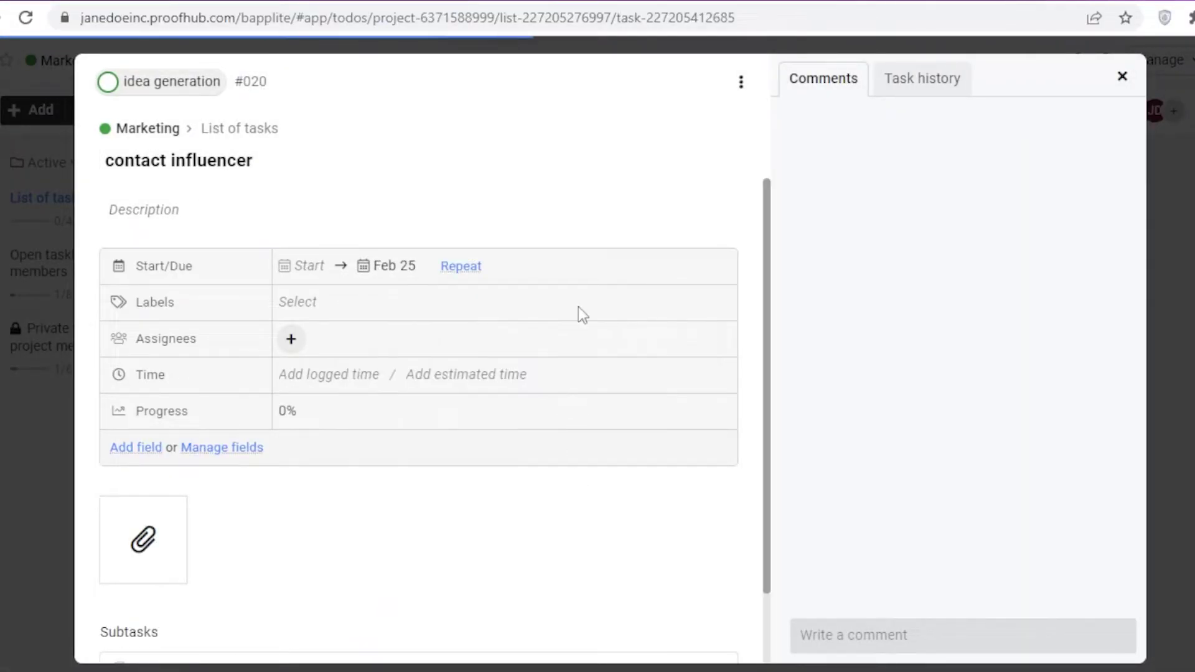
left_click(326, 301)
left_click(339, 378)
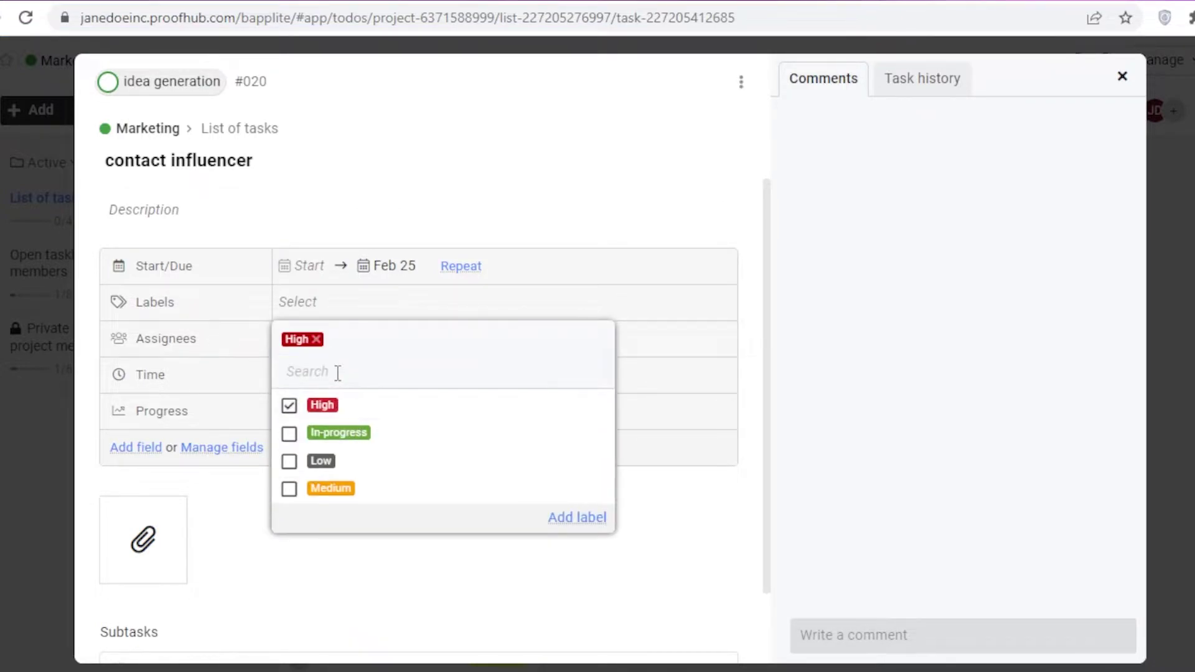
left_click(383, 188)
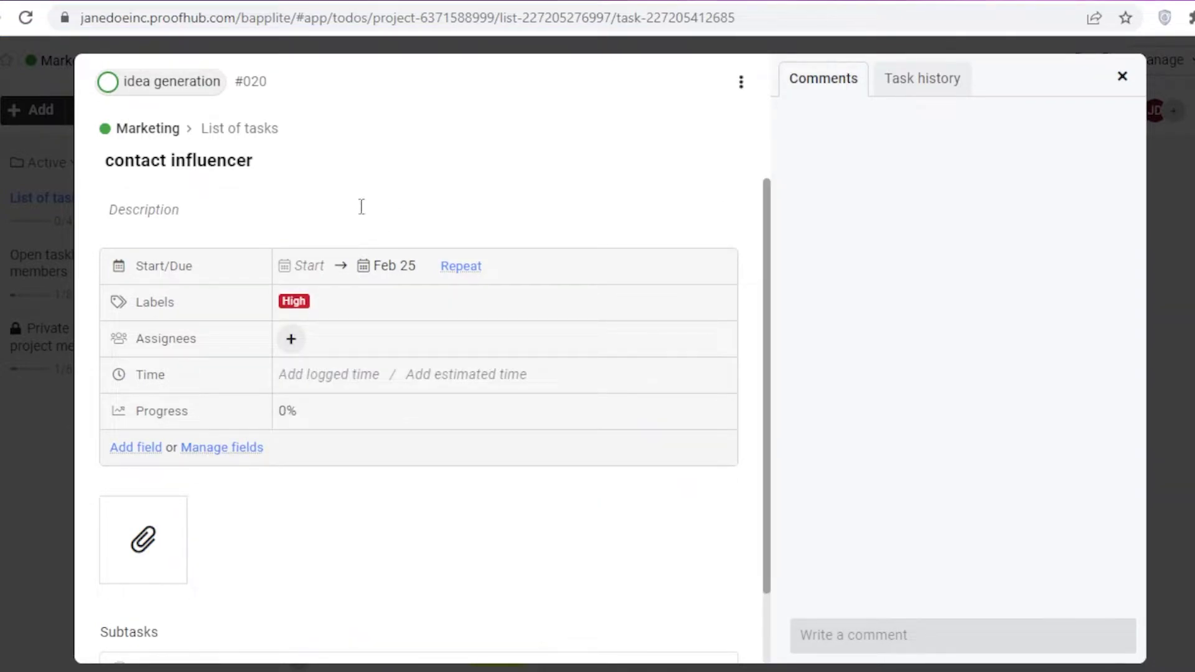
left_click(336, 314)
left_click(579, 519)
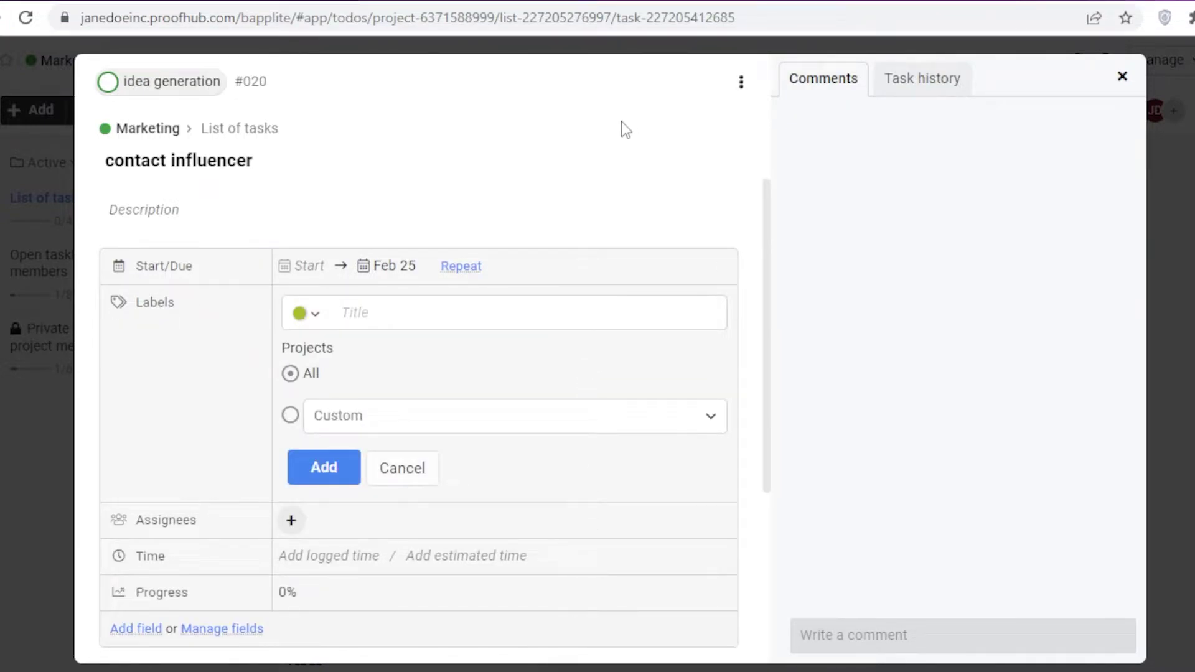
left_click(412, 473)
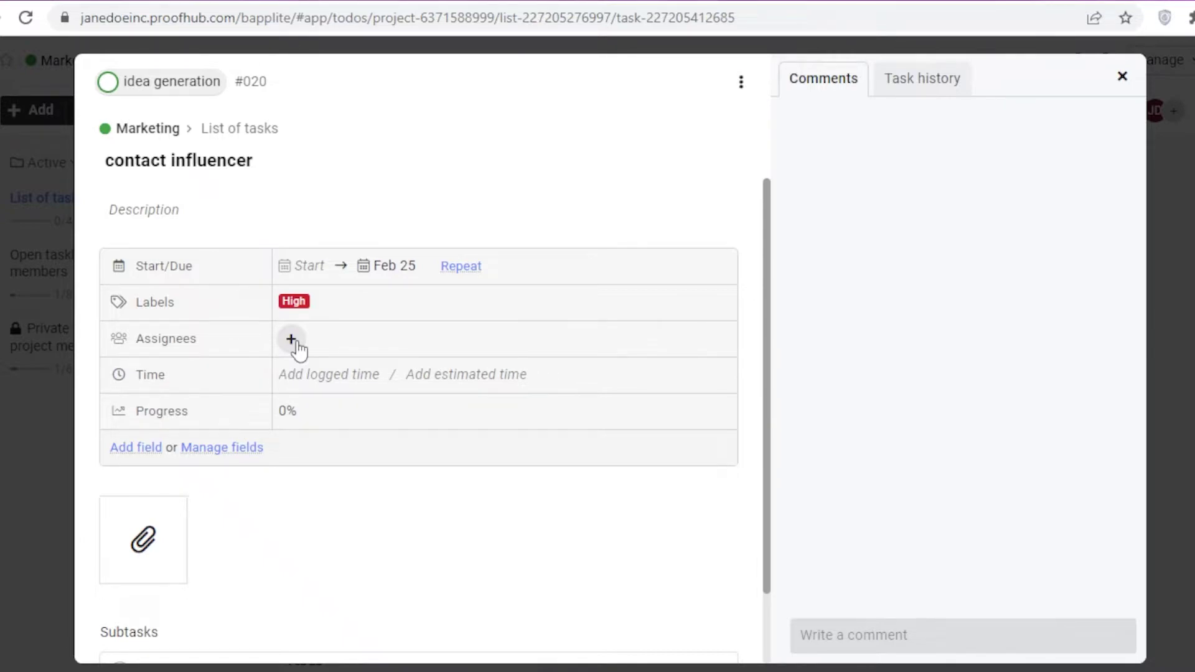
Step: Assign the contact influencer task to yourself
left_click(291, 339)
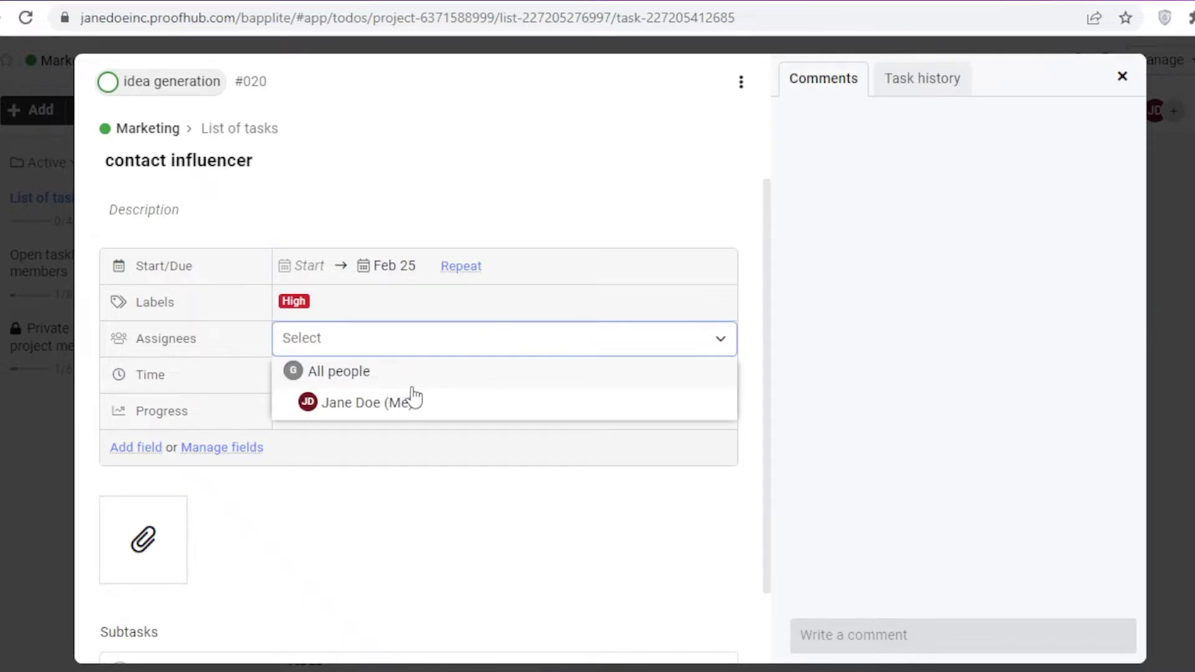
left_click(408, 401)
left_click(607, 204)
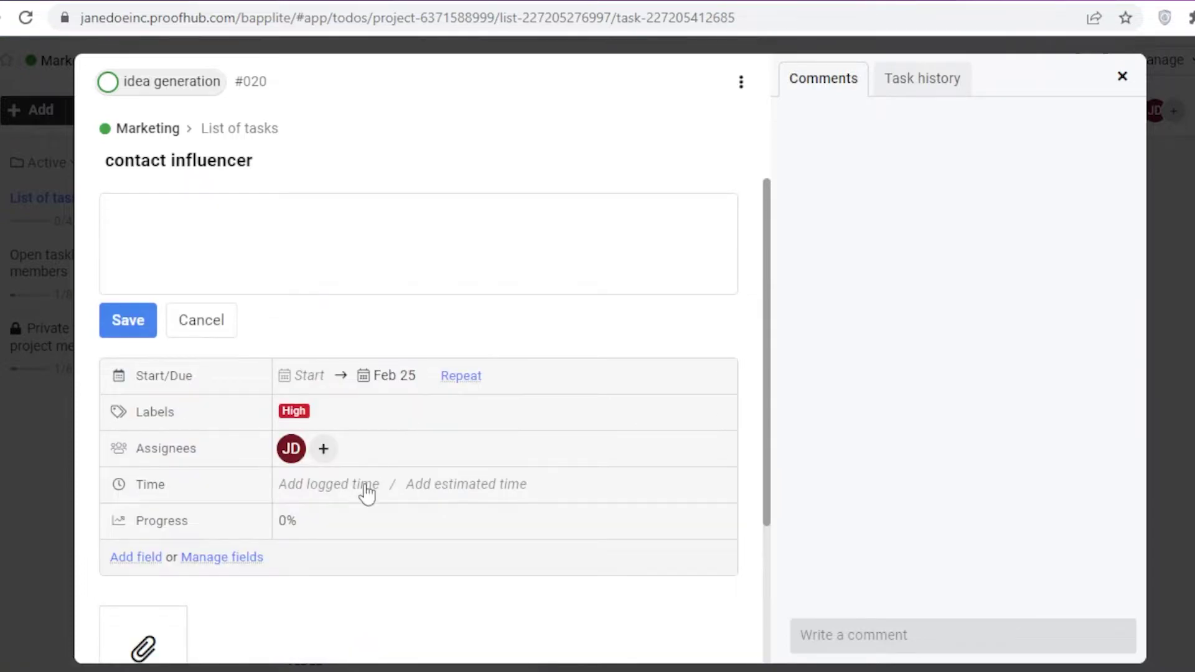
Step: View and dismiss the Time field's logging options, then scroll down to Subtasks
scroll(340, 381, "down", 2)
left_click(342, 385)
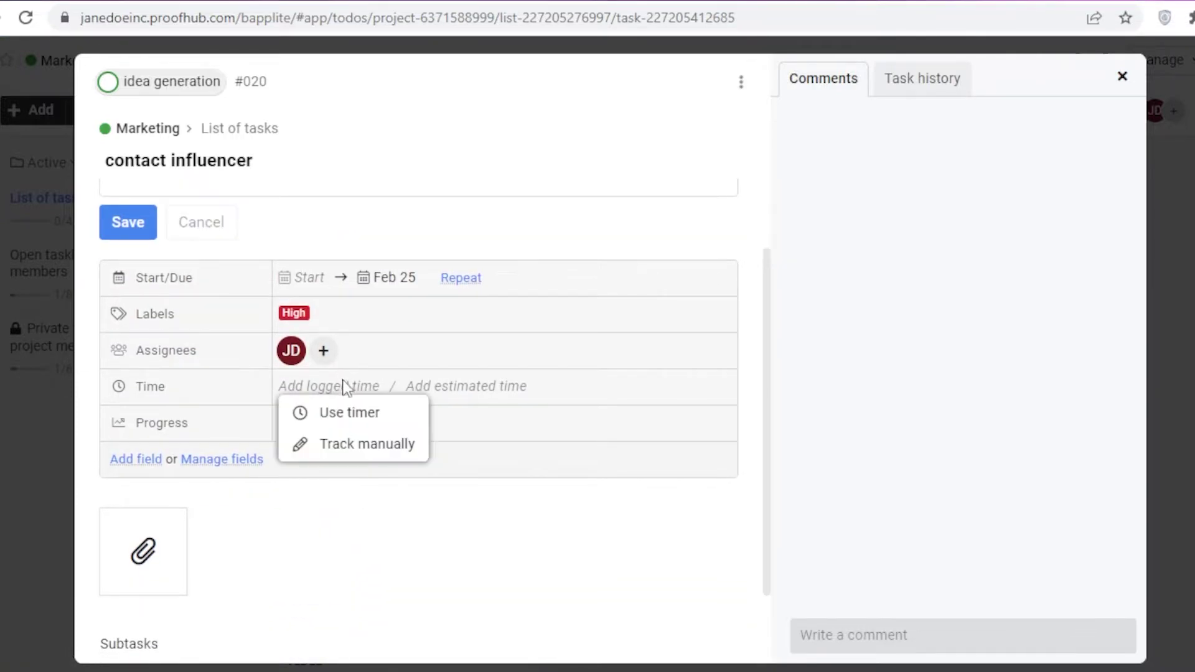
left_click(405, 452)
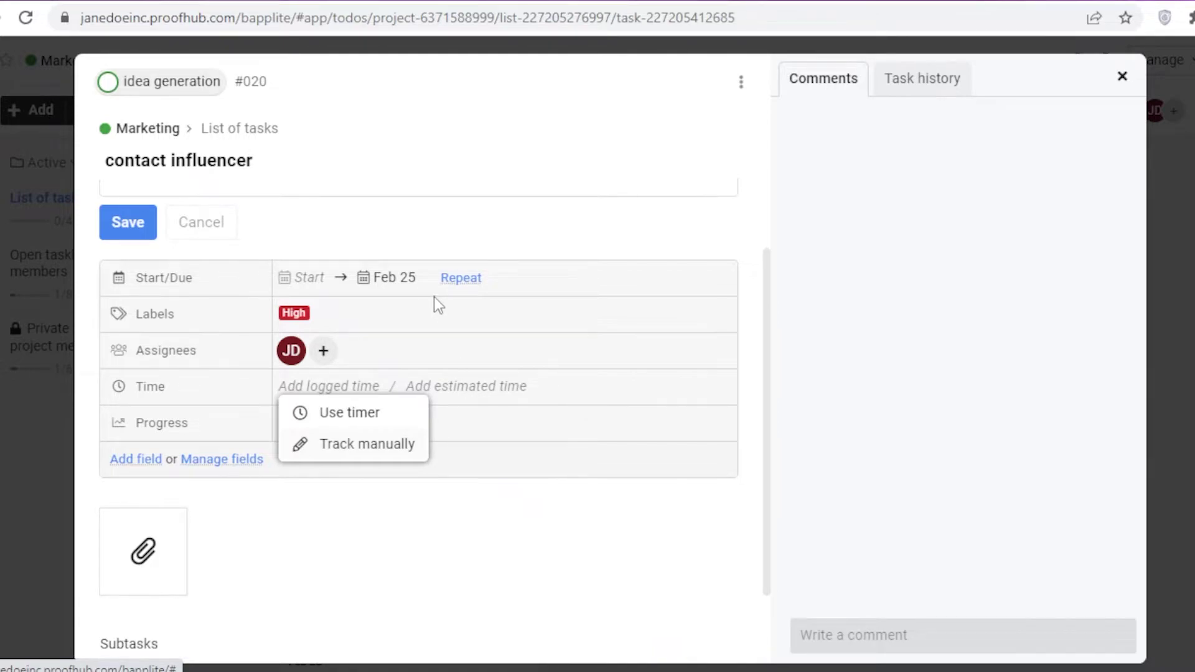
left_click(515, 200)
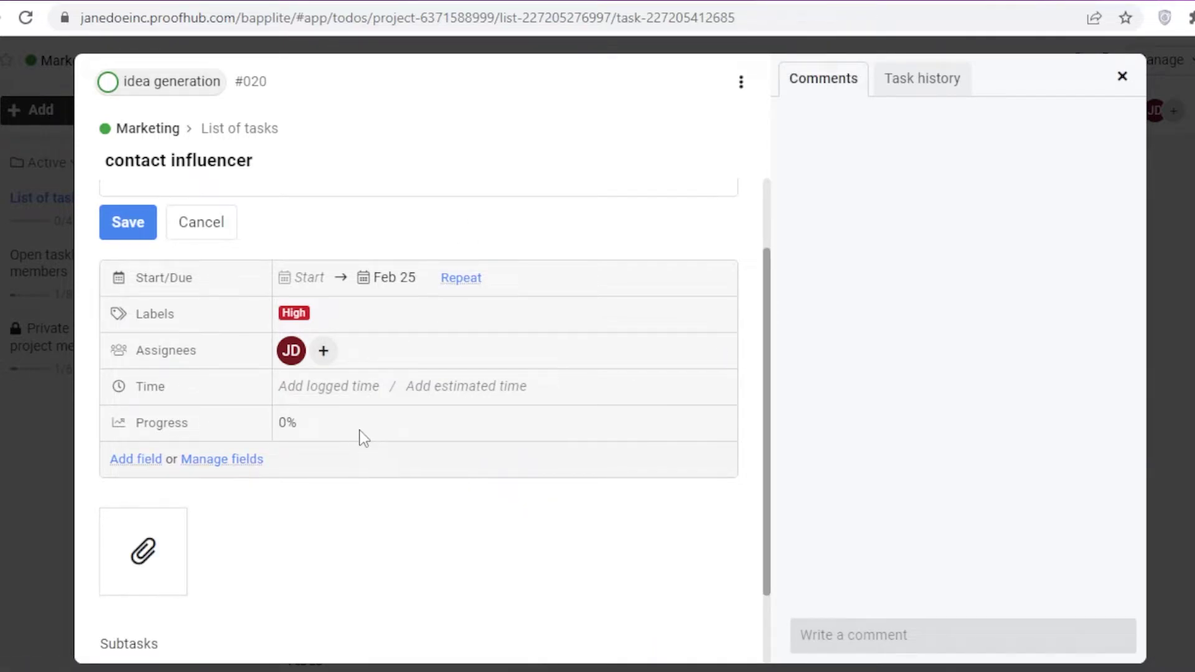
left_click_drag(125, 424, 224, 439)
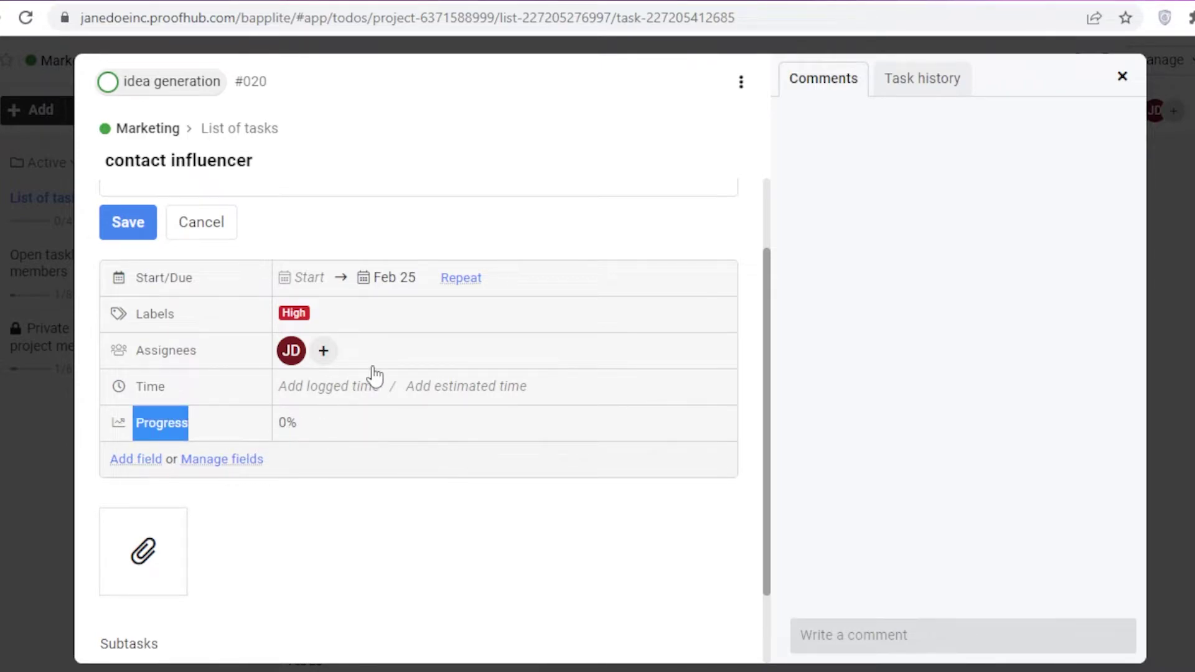
left_click(455, 221)
scroll(469, 496, "down", 2)
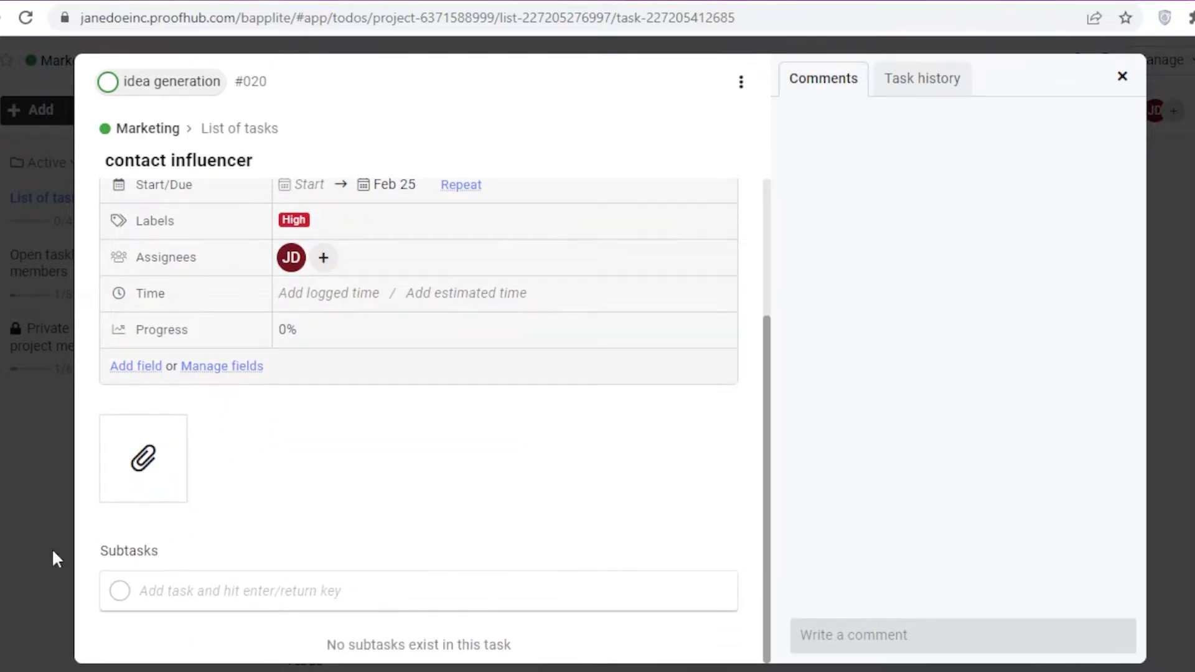
Step: Add the subtasks contact jane, contact janet and contact ariana
left_click(209, 599)
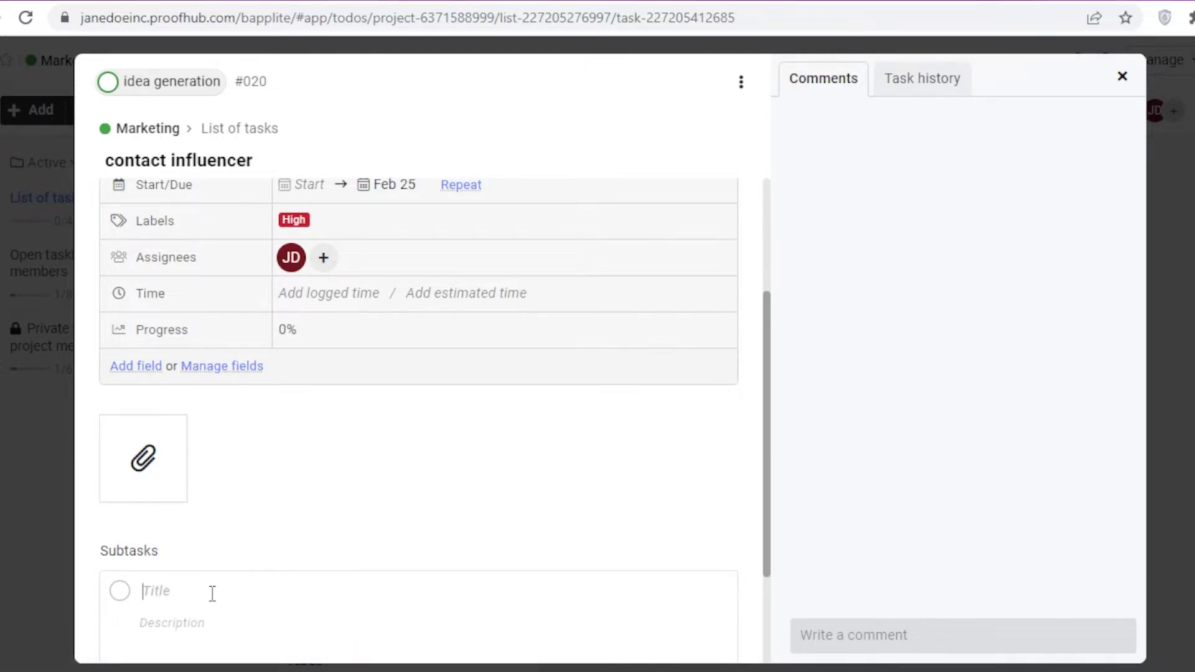
type("contact infl")
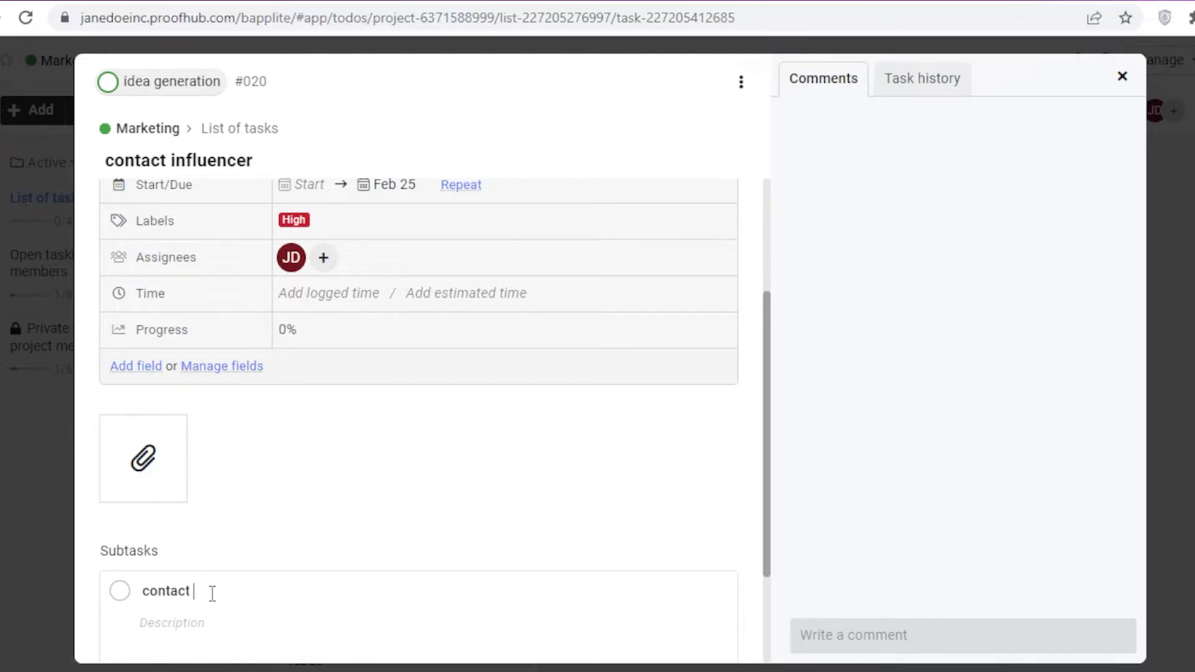
key("ctrl+a")
key("BackSpace")
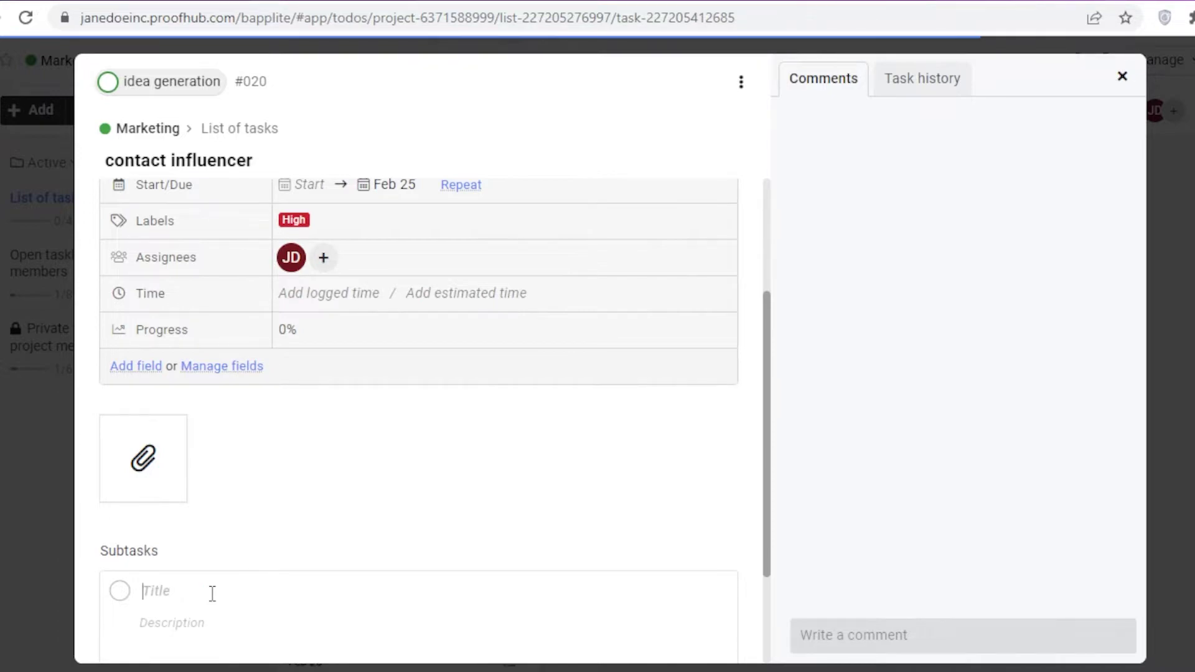
type("contact ariana")
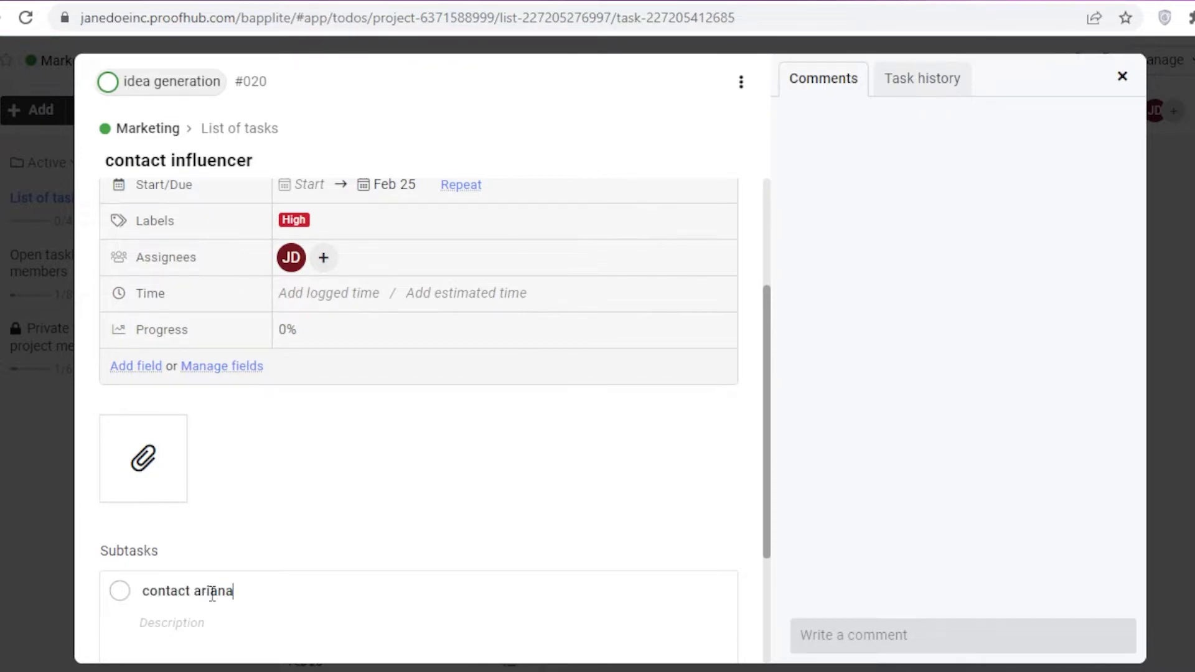
key("Return")
scroll(387, 440, "down", 4)
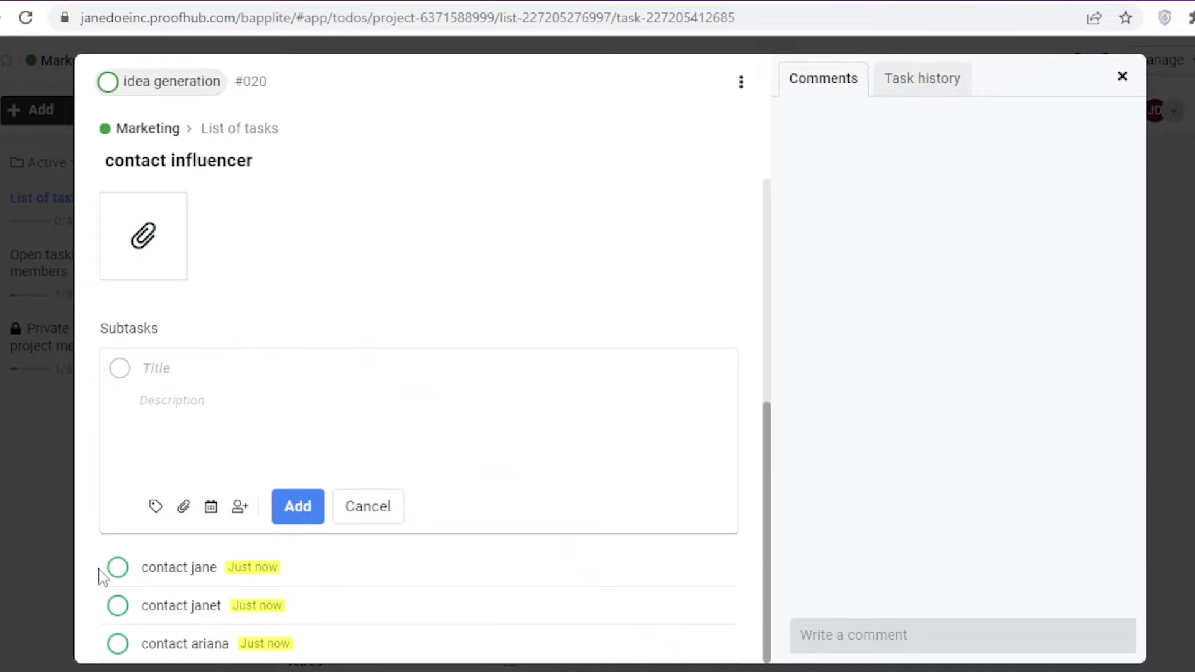
Step: Set contact jane to In progress and contact janet to Complete, leaving ariana at idea generation
left_click(118, 567)
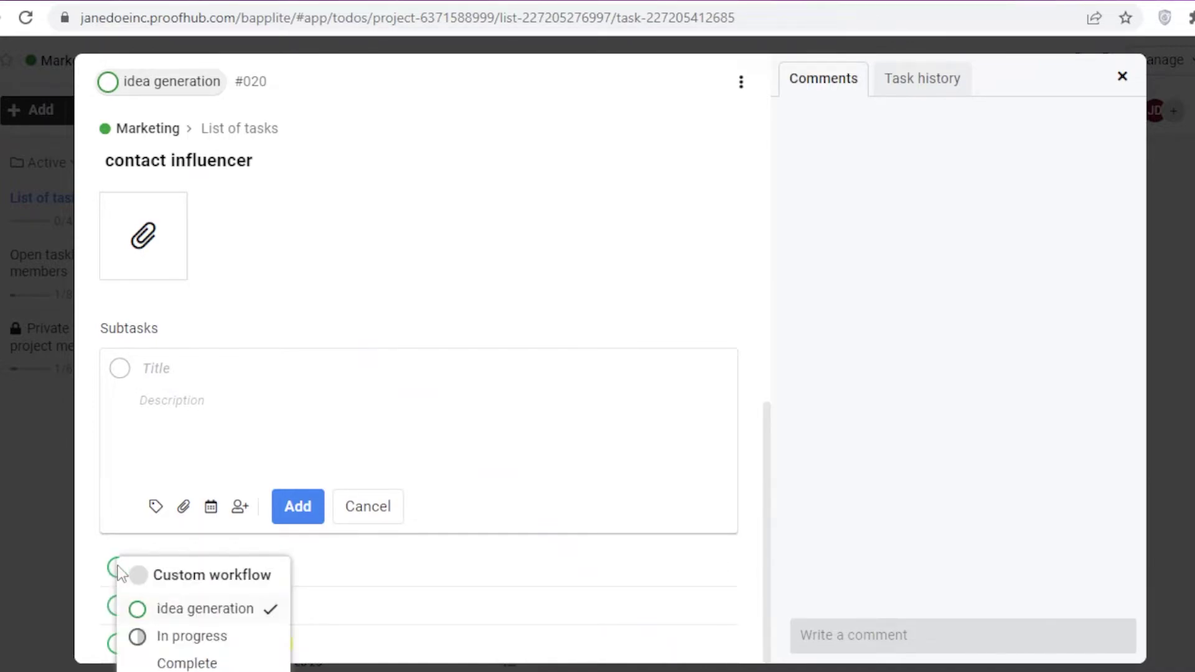
left_click(398, 354)
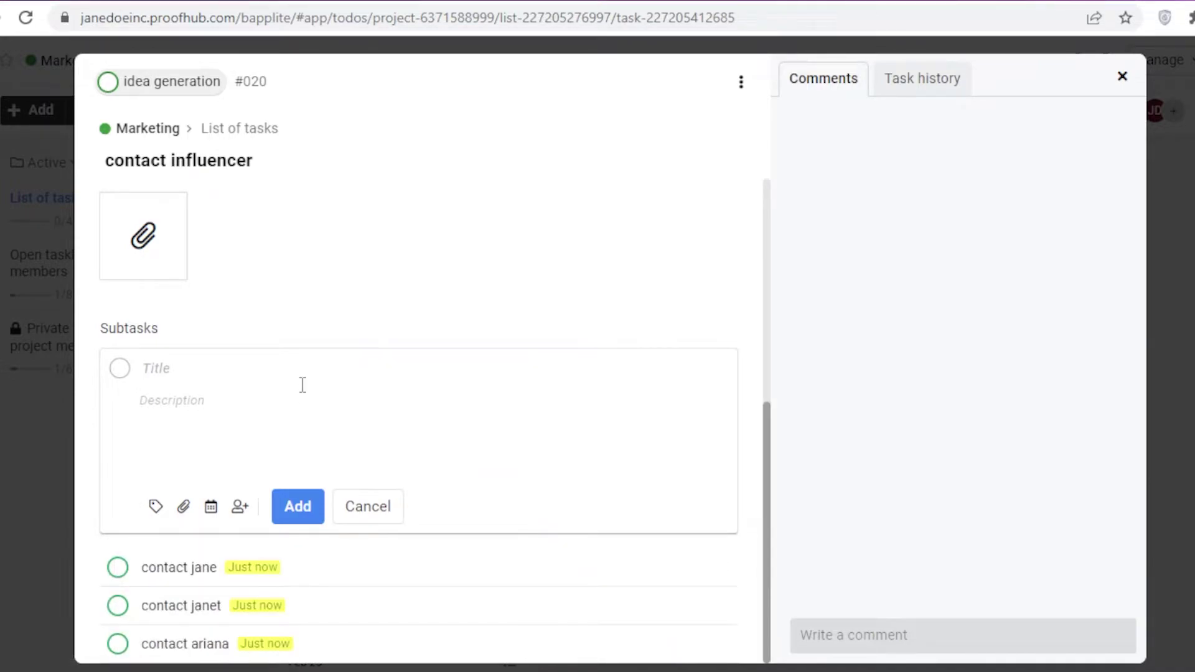
left_click(118, 568)
left_click(163, 644)
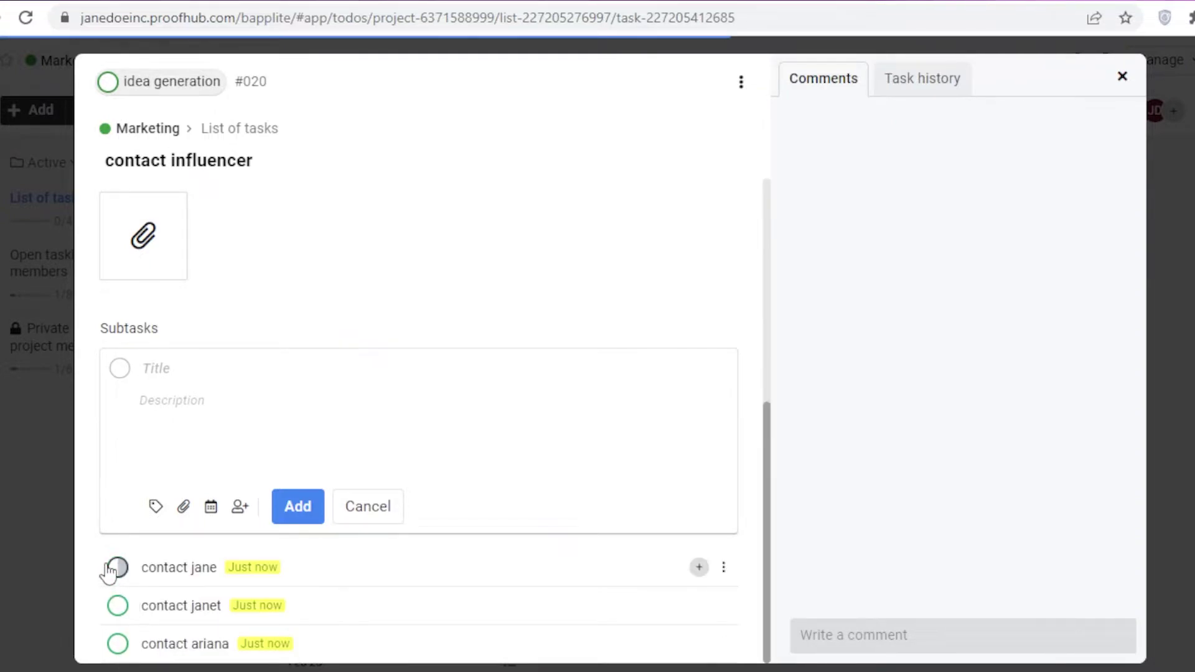
left_click(112, 612)
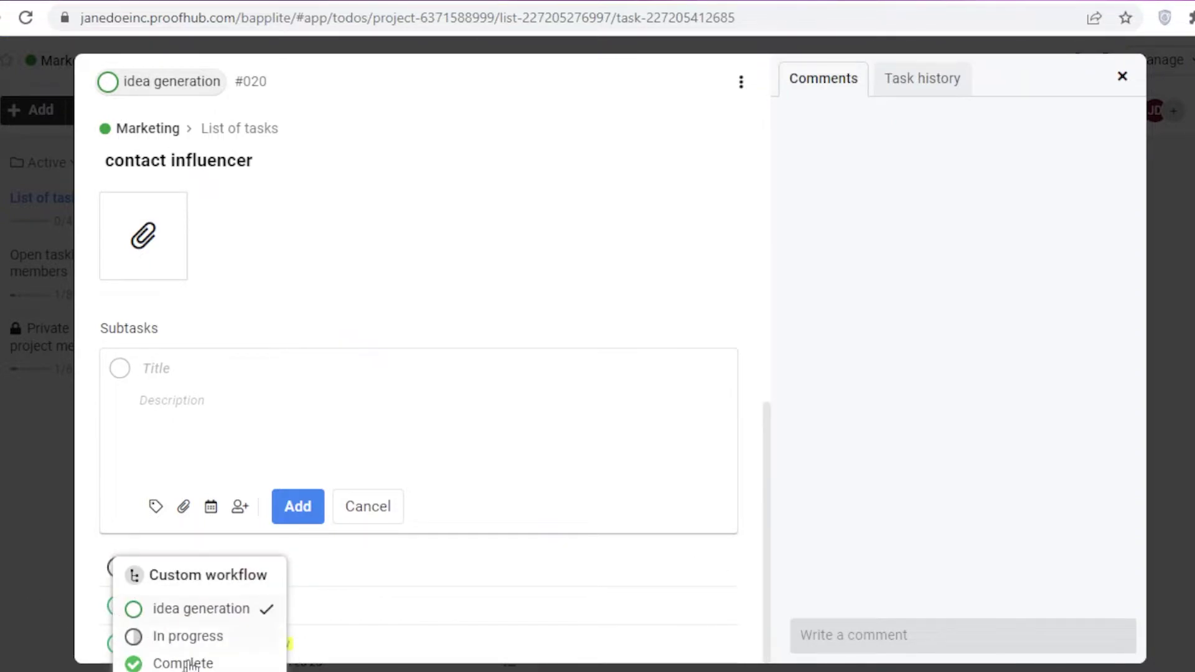
left_click(219, 616)
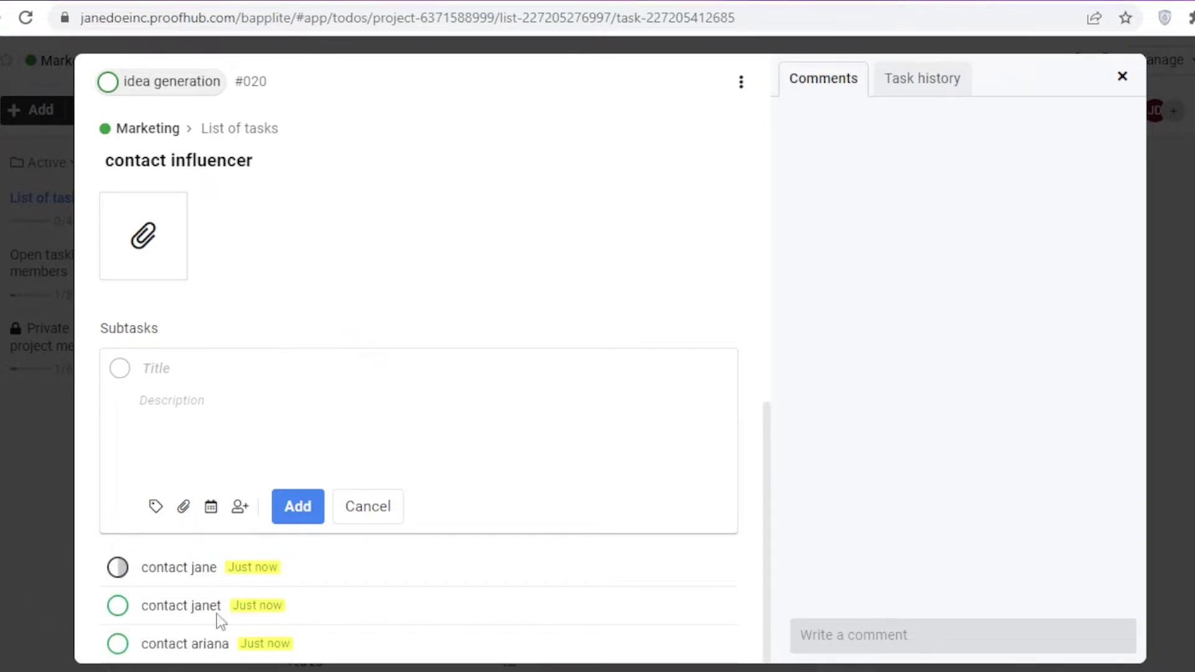
left_click(119, 645)
left_click(169, 616)
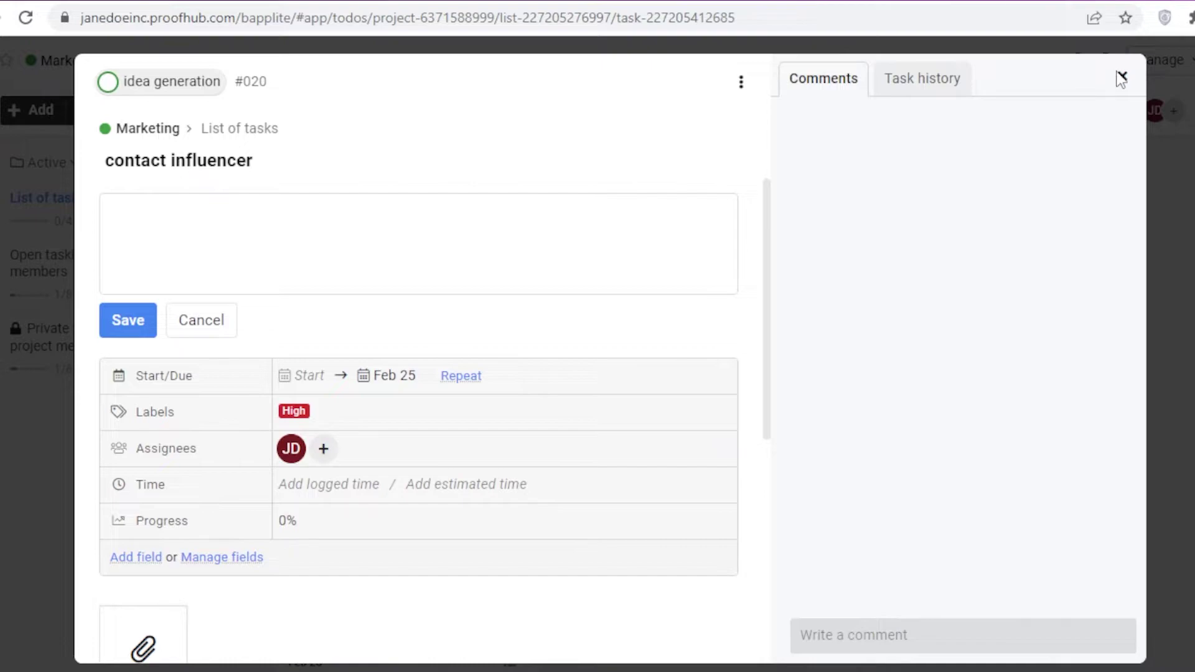
Step: Close the contact influencer task details and expand the navigation sidebar
left_click(1120, 77)
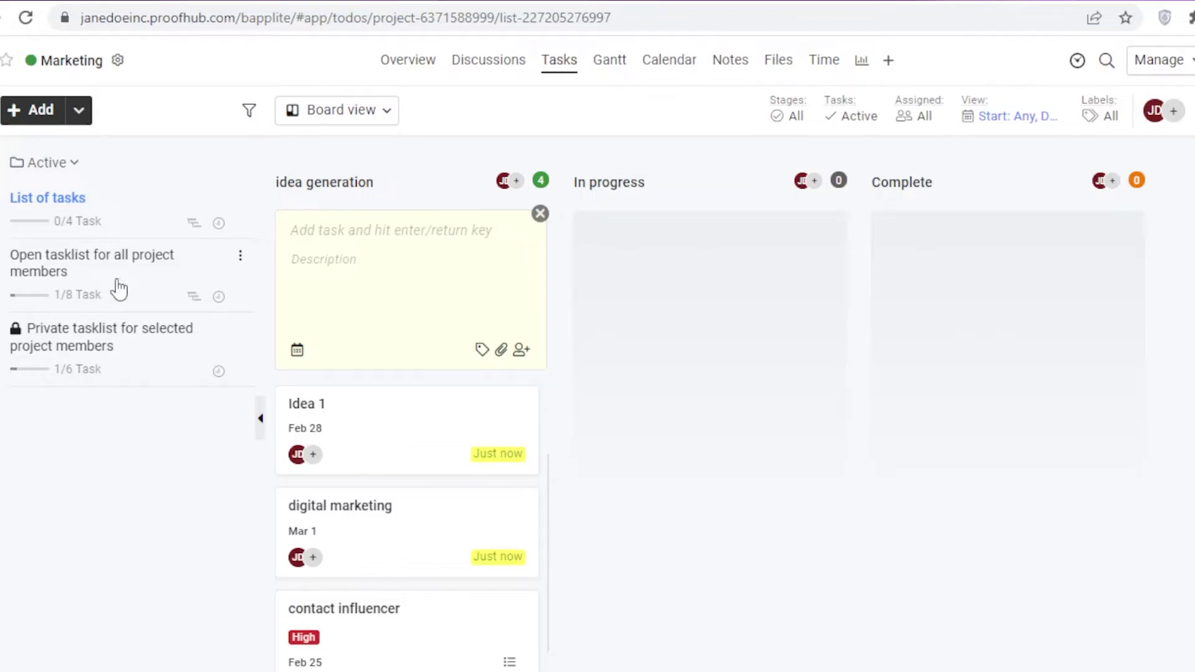
mouse_move(27, 309)
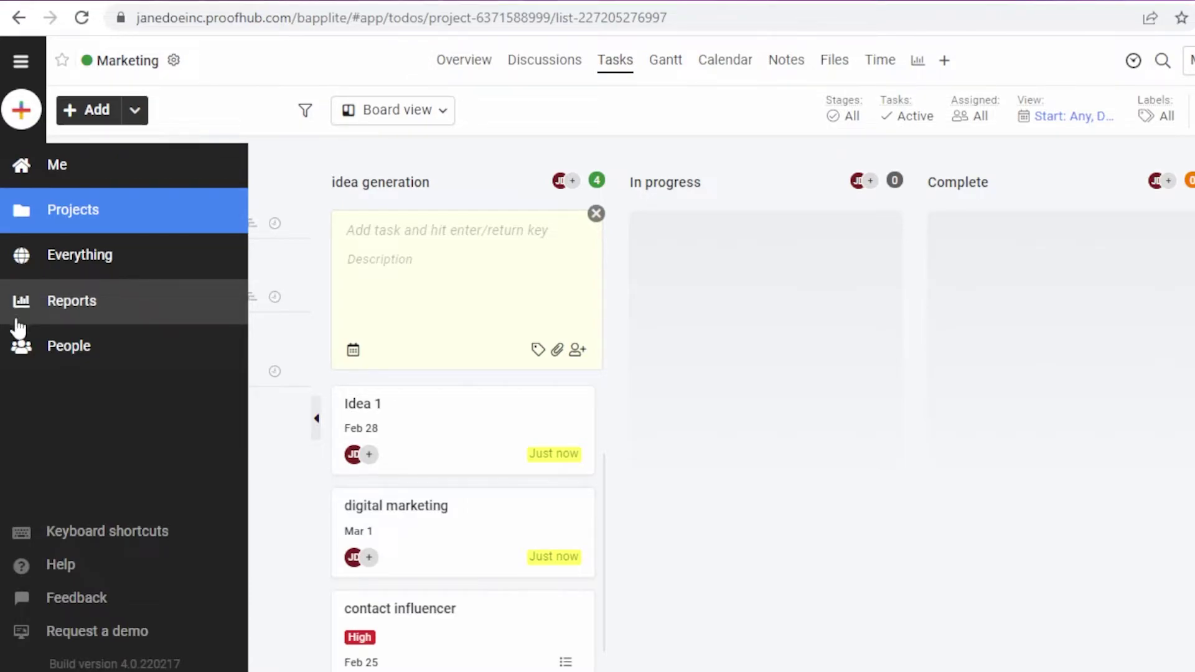
Step: Open the Project report from Reports and list the projects available to report on
left_click(21, 313)
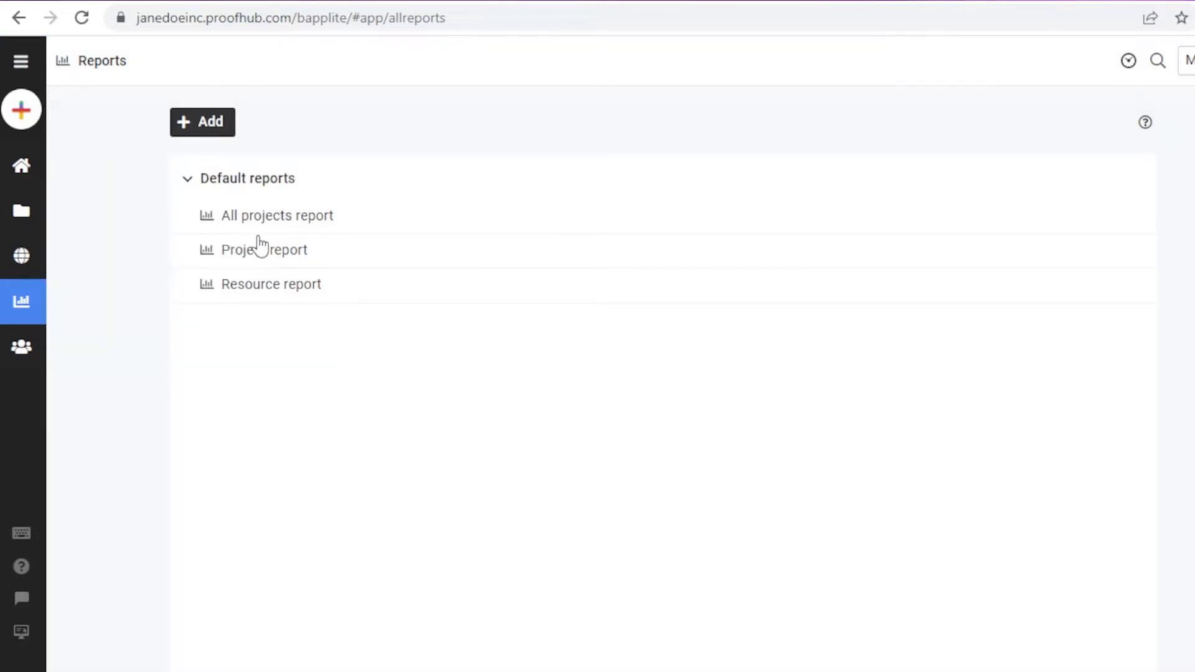
left_click(266, 256)
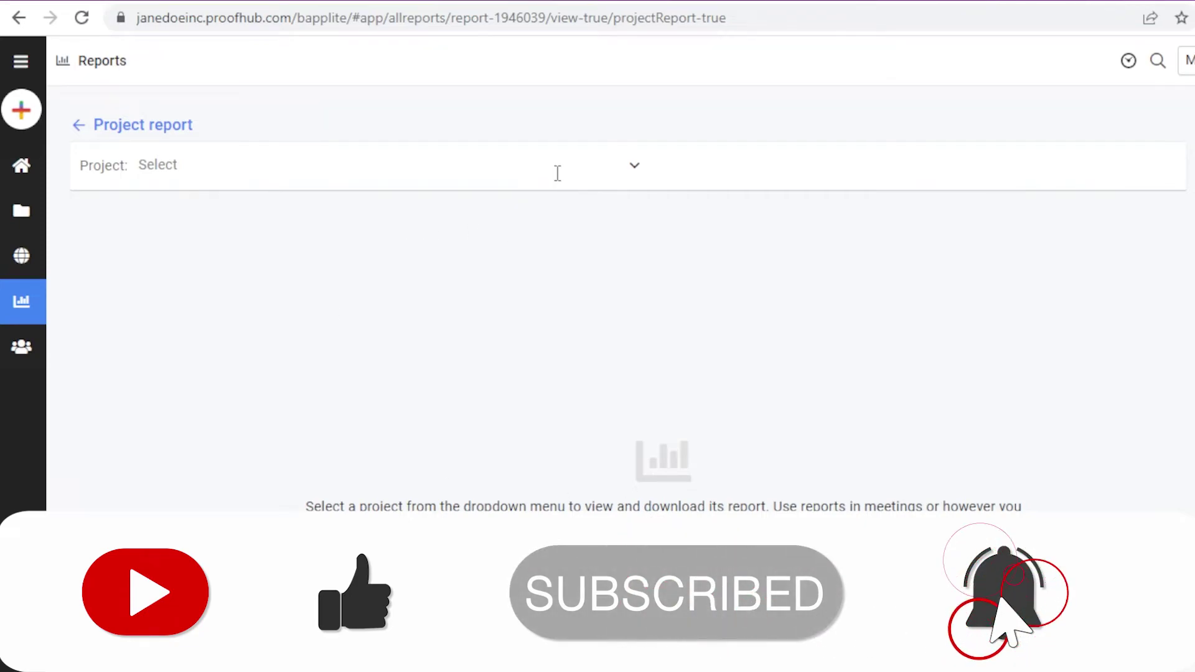
left_click(632, 175)
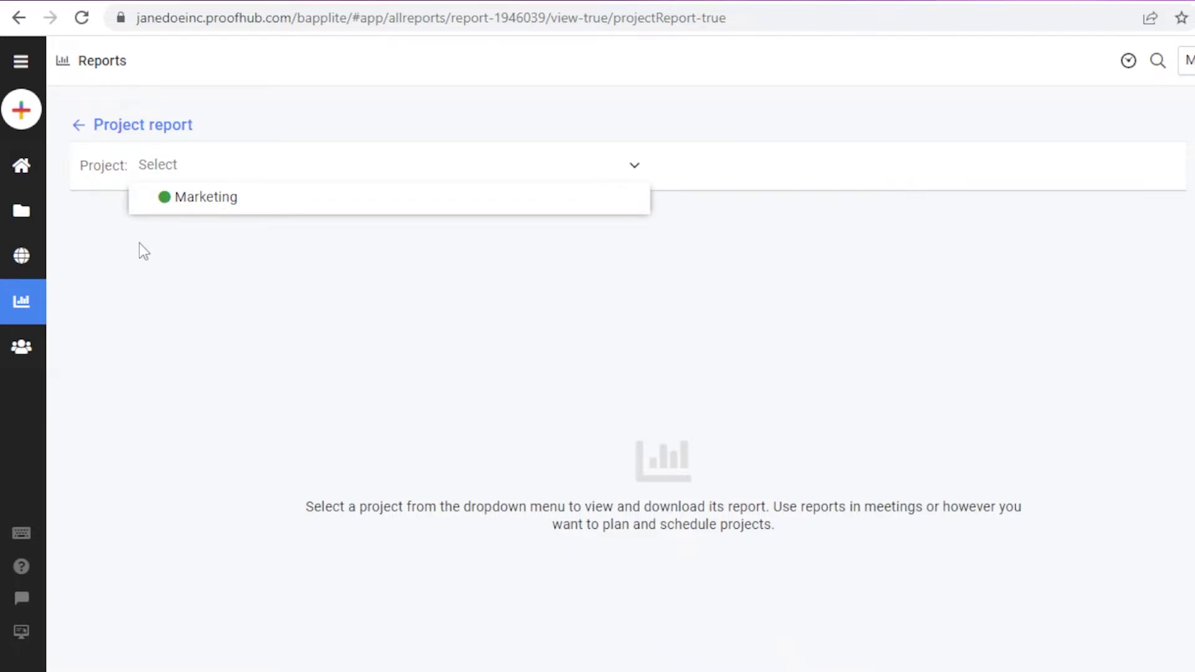
Step: Select Marketing and review its 13% completion stats, milestone roadmap and burn-up chart
left_click(180, 210)
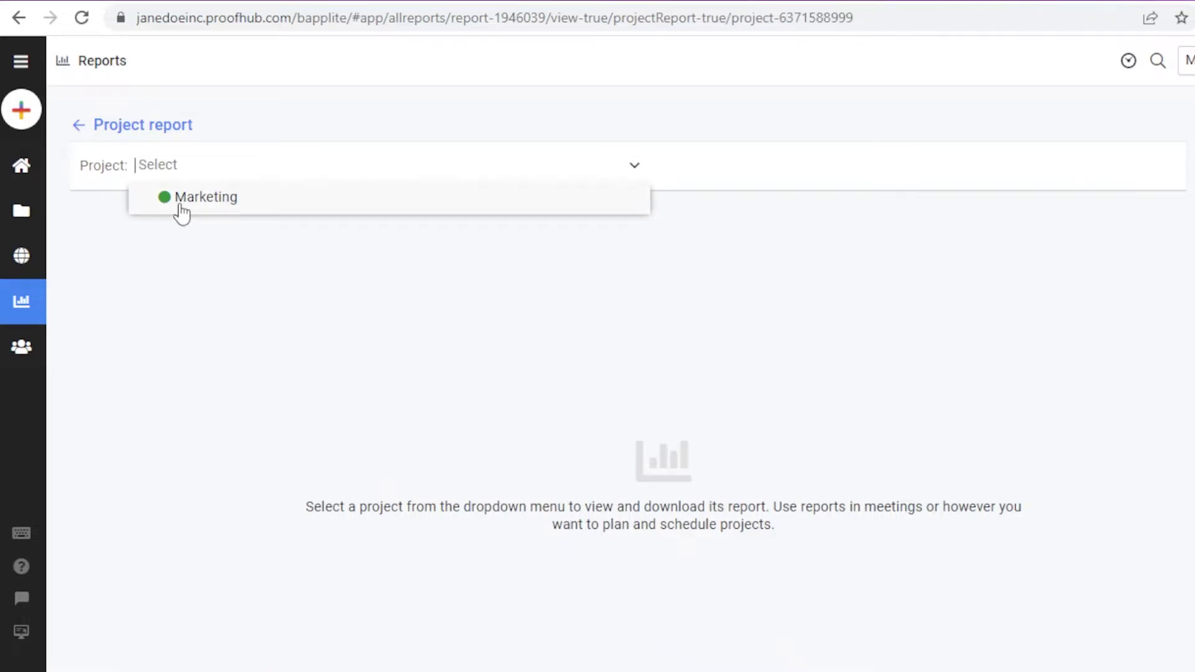
scroll(564, 261, "down", 4)
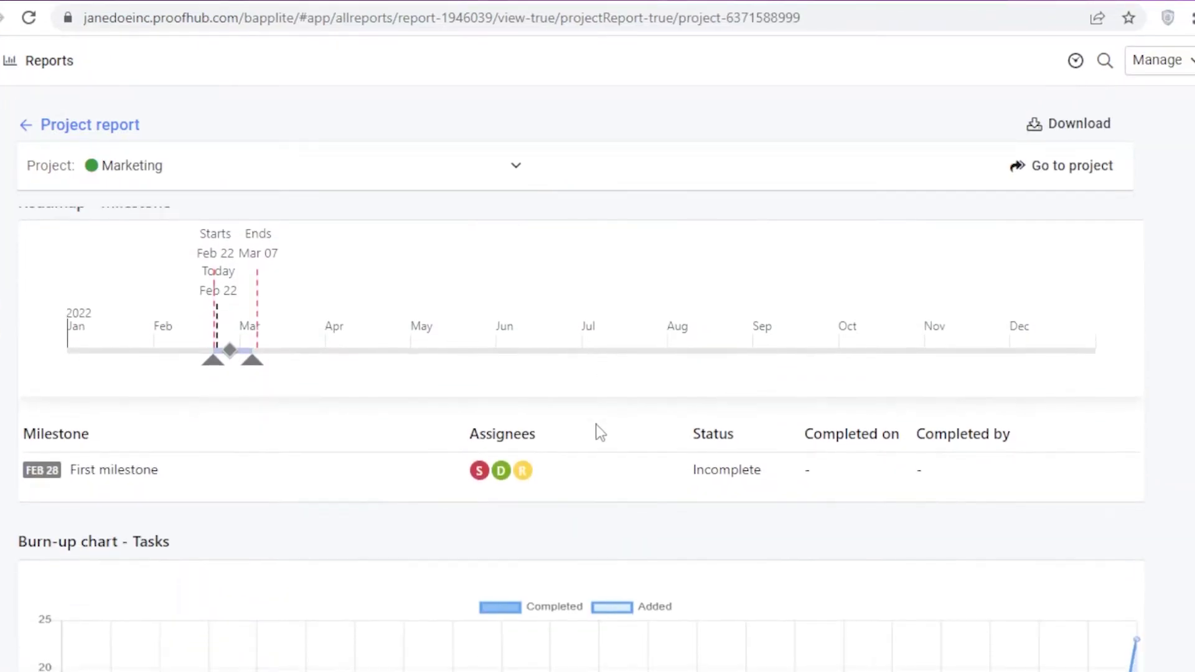
scroll(598, 429, "up", 4)
scroll(597, 430, "down", 3)
scroll(803, 576, "up", 3)
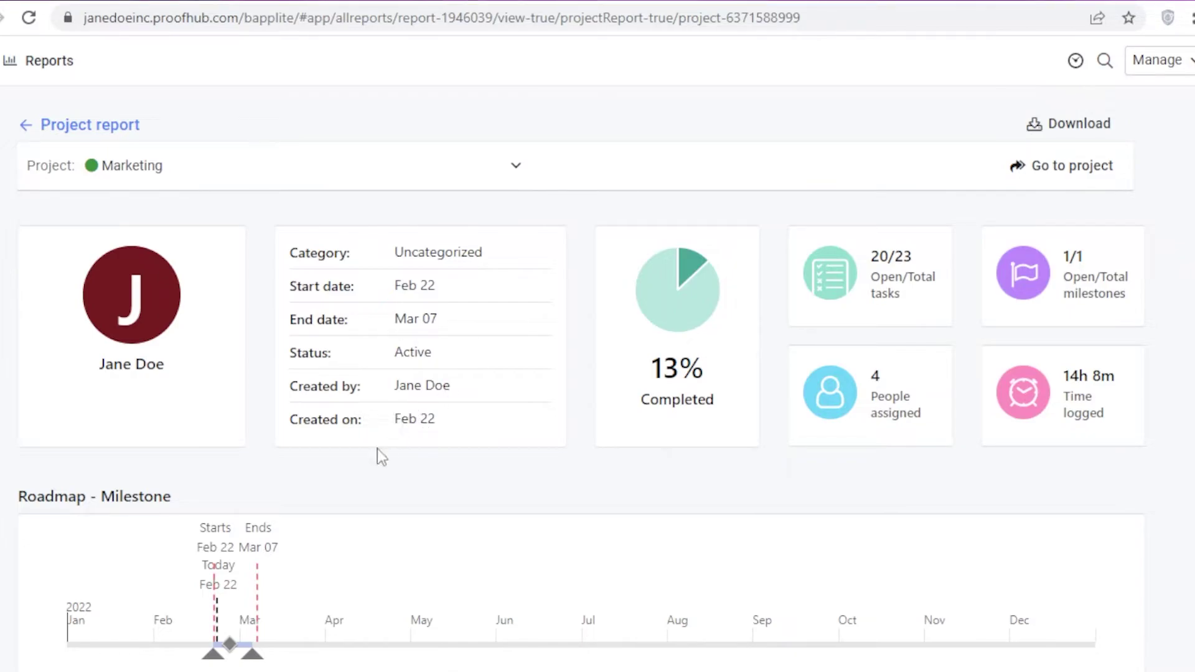
scroll(706, 336, "down", 3)
scroll(668, 280, "up", 3)
scroll(737, 413, "down", 2)
scroll(766, 334, "up", 2)
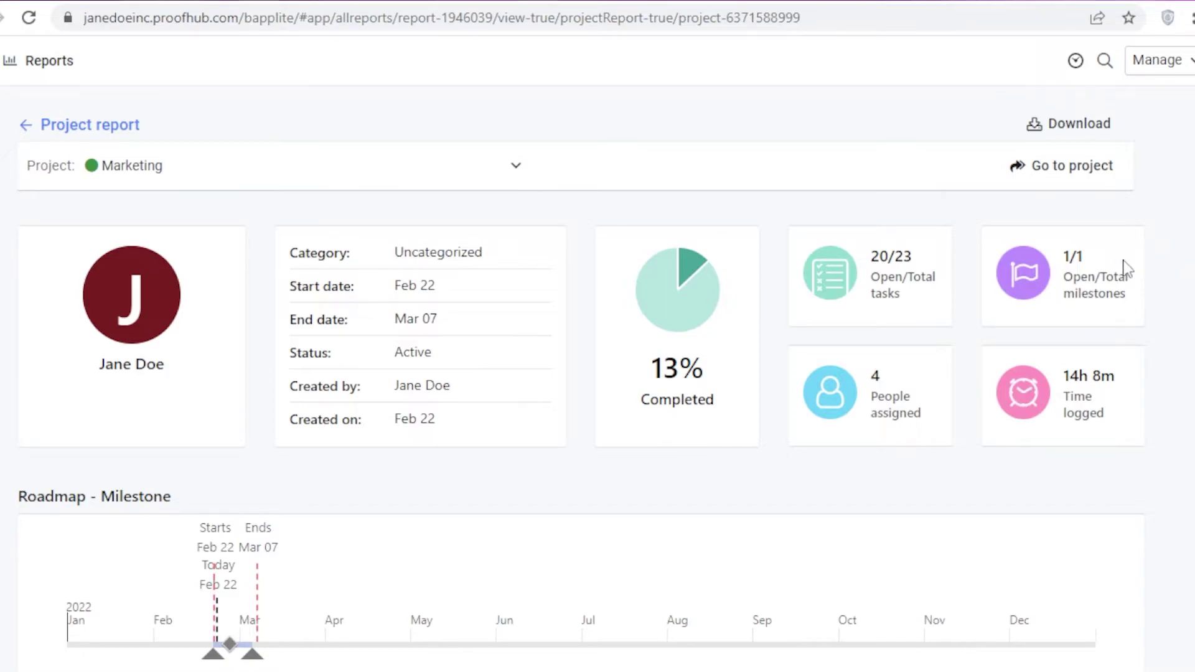
scroll(825, 220, "down", 6)
scroll(809, 287, "up", 3)
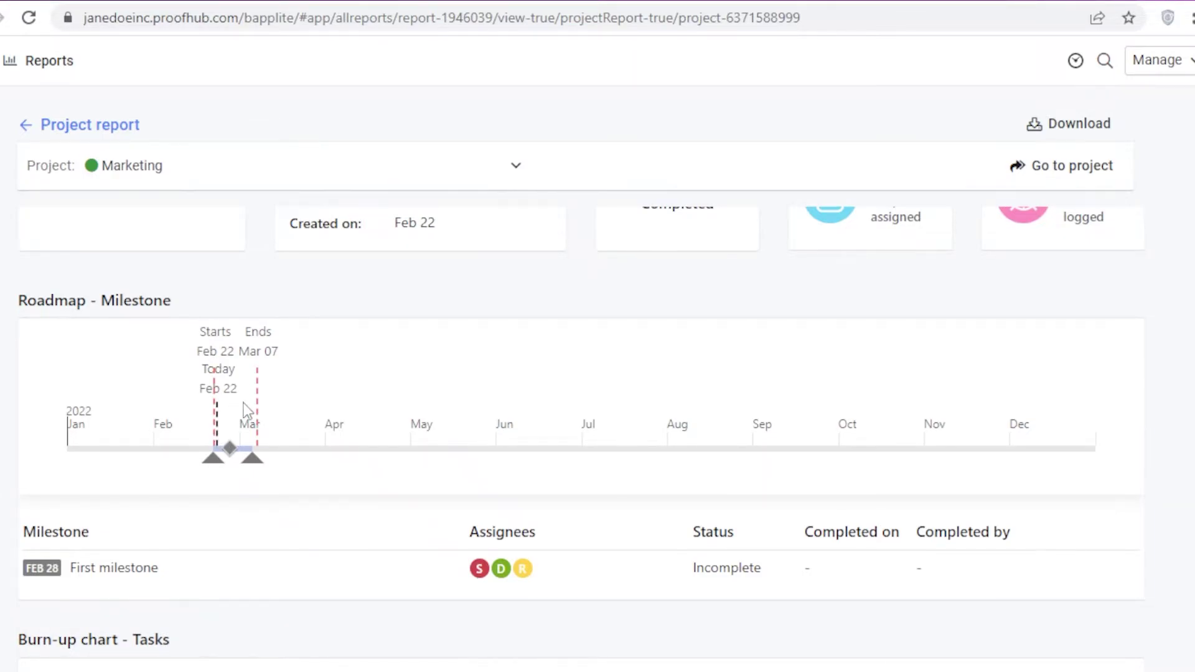
scroll(244, 402, "down", 2)
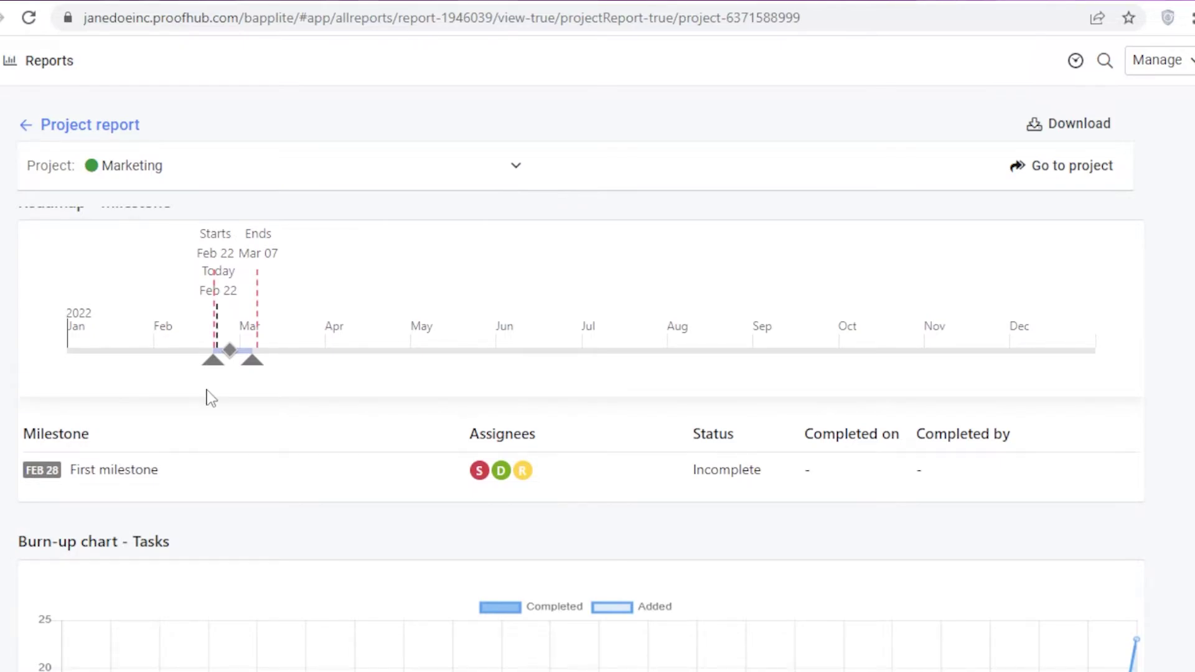
scroll(211, 398, "down", 2)
scroll(207, 400, "down", 2)
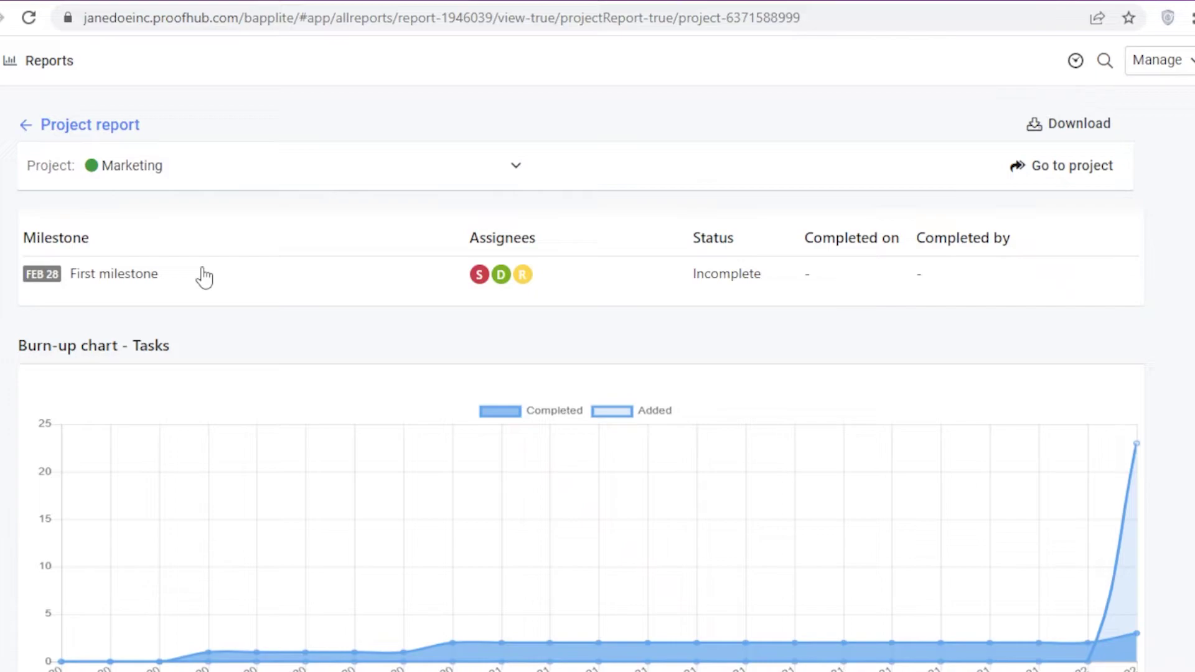
Step: View First milestone's details, then close them to return to the report
left_click(97, 274)
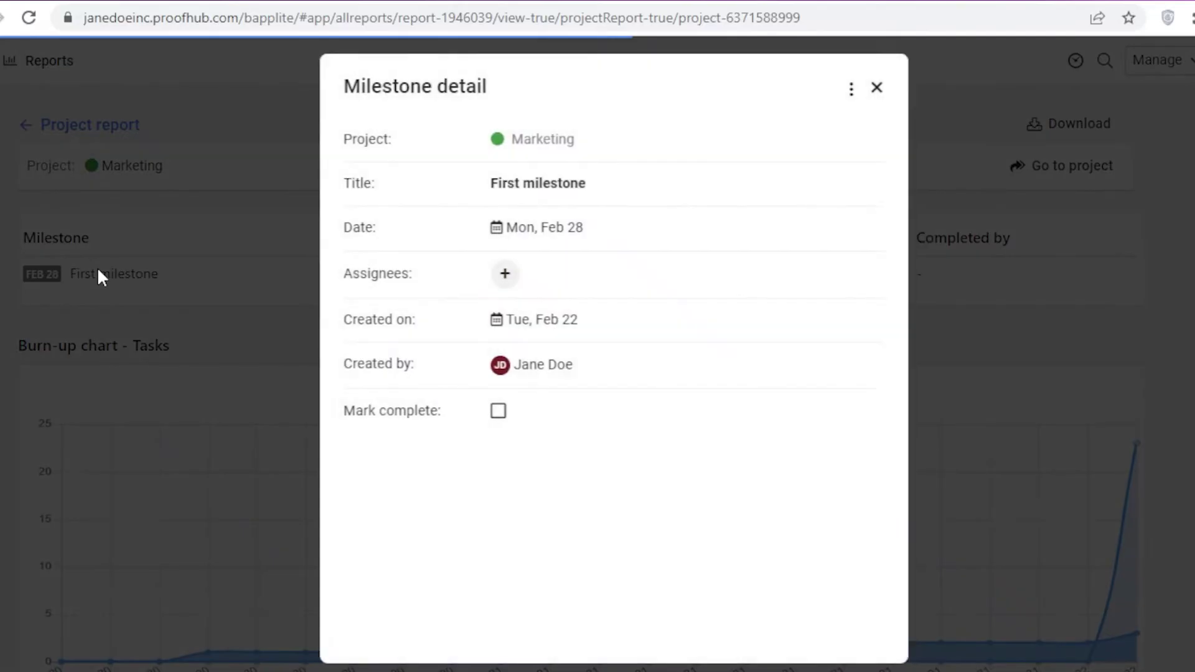
left_click(879, 88)
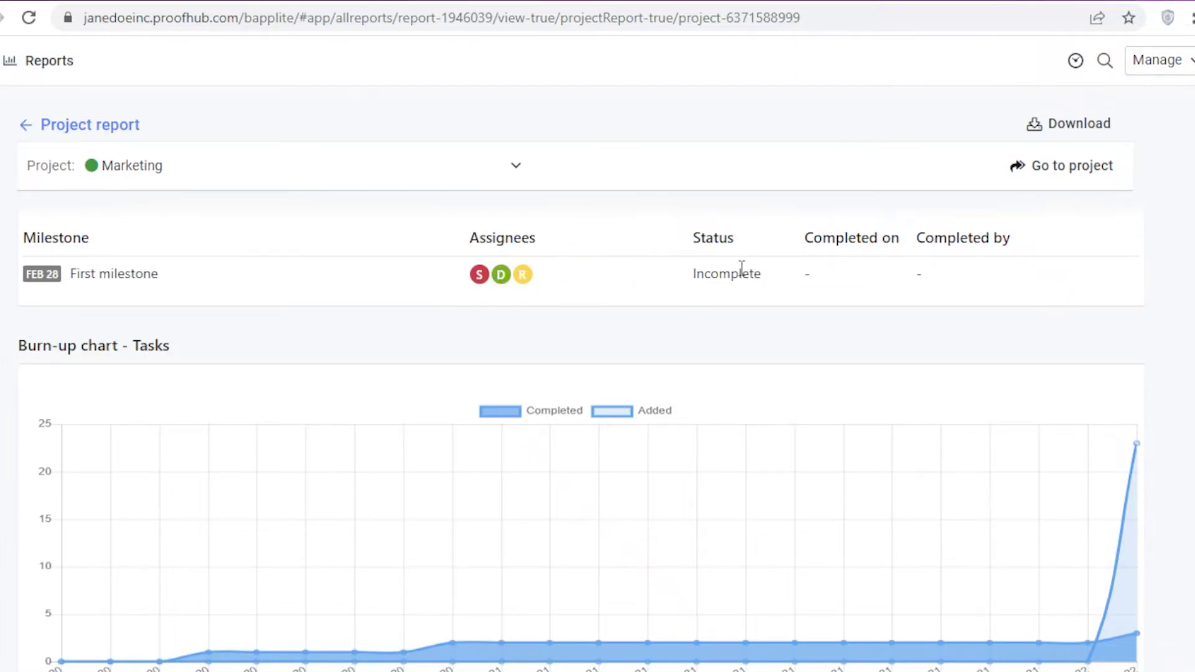
scroll(731, 290, "down", 2)
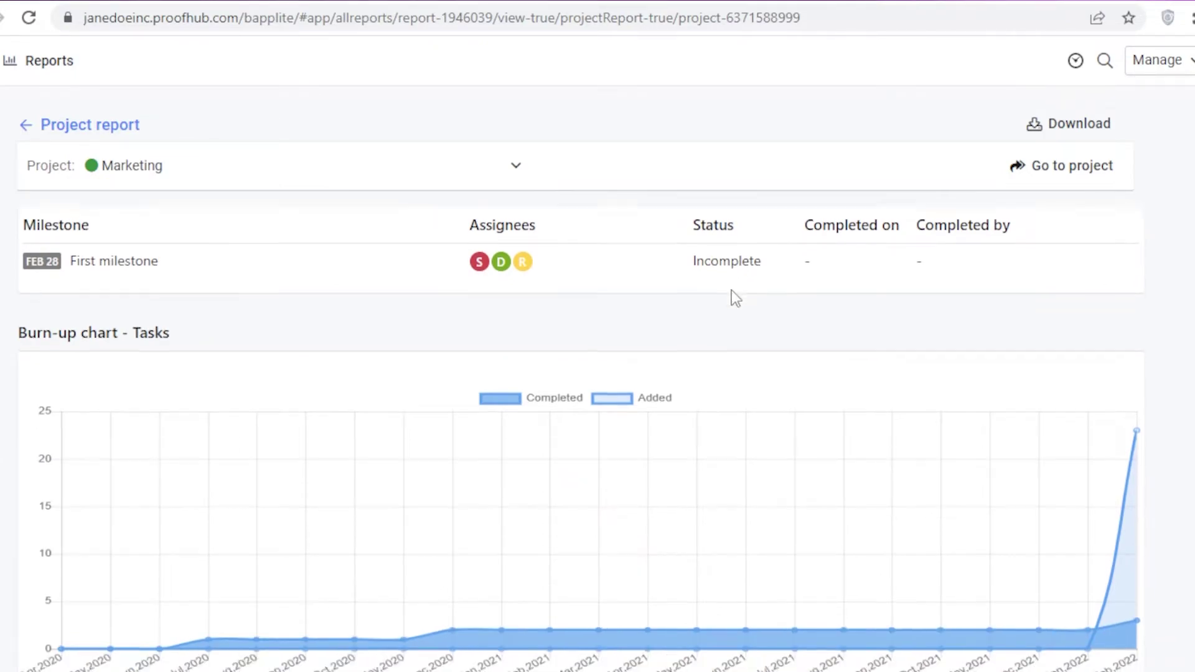
scroll(730, 294, "up", 1)
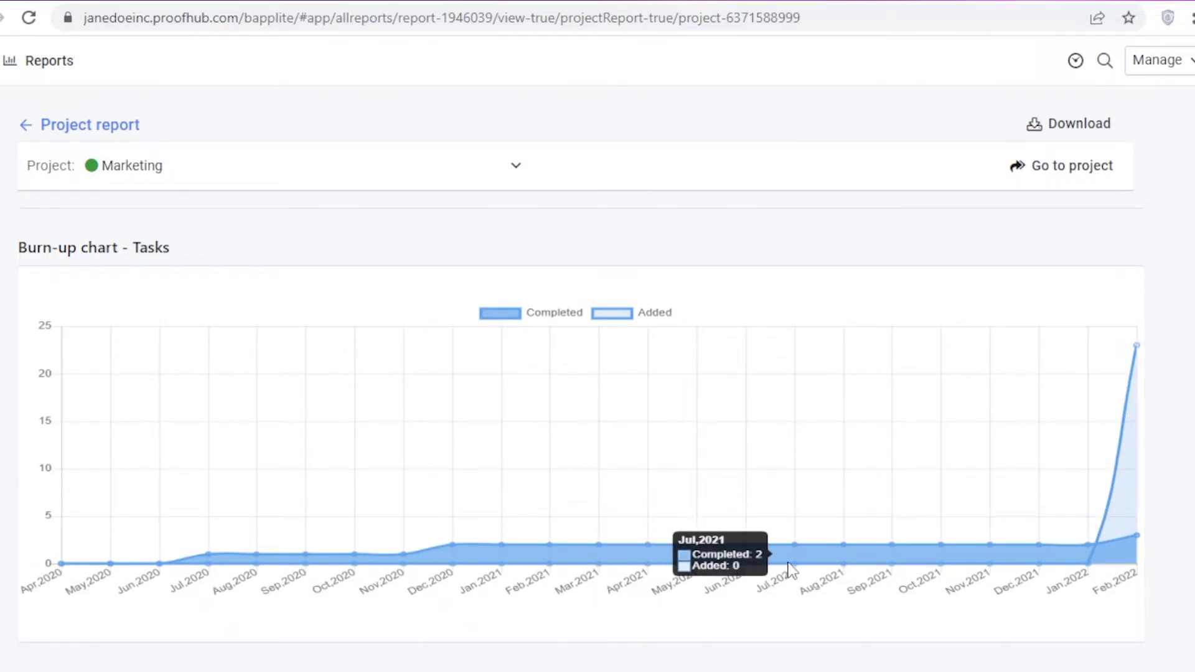
scroll(1060, 581, "down", 4)
scroll(1060, 582, "up", 3)
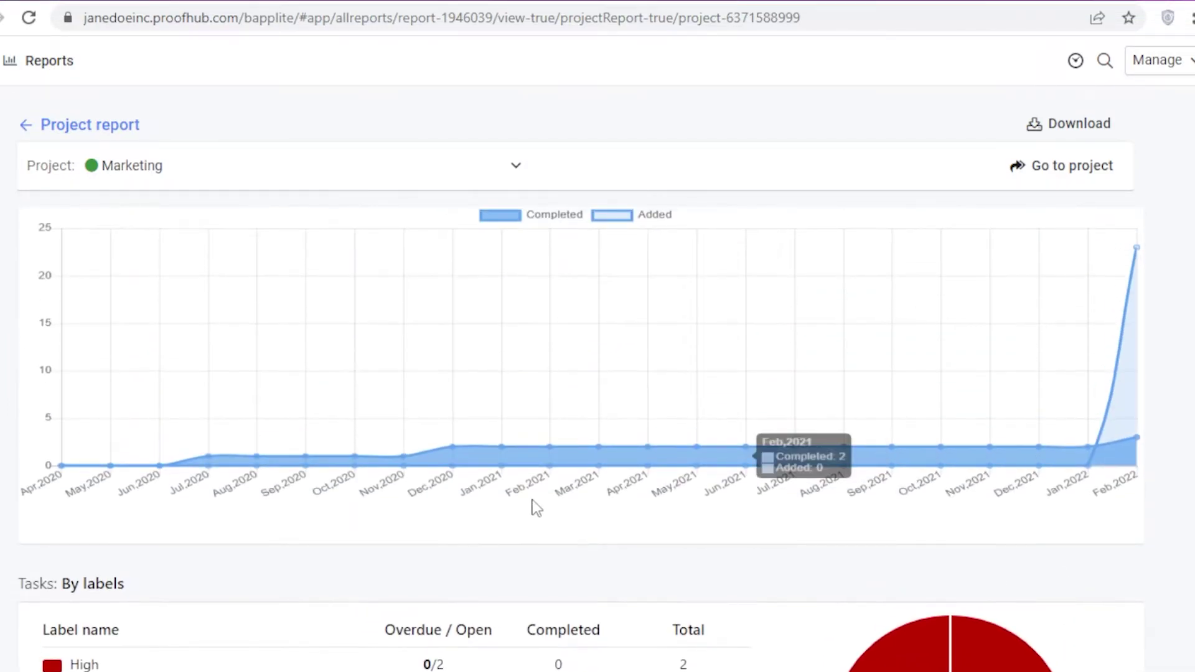
scroll(909, 439, "down", 4)
scroll(909, 440, "down", 1)
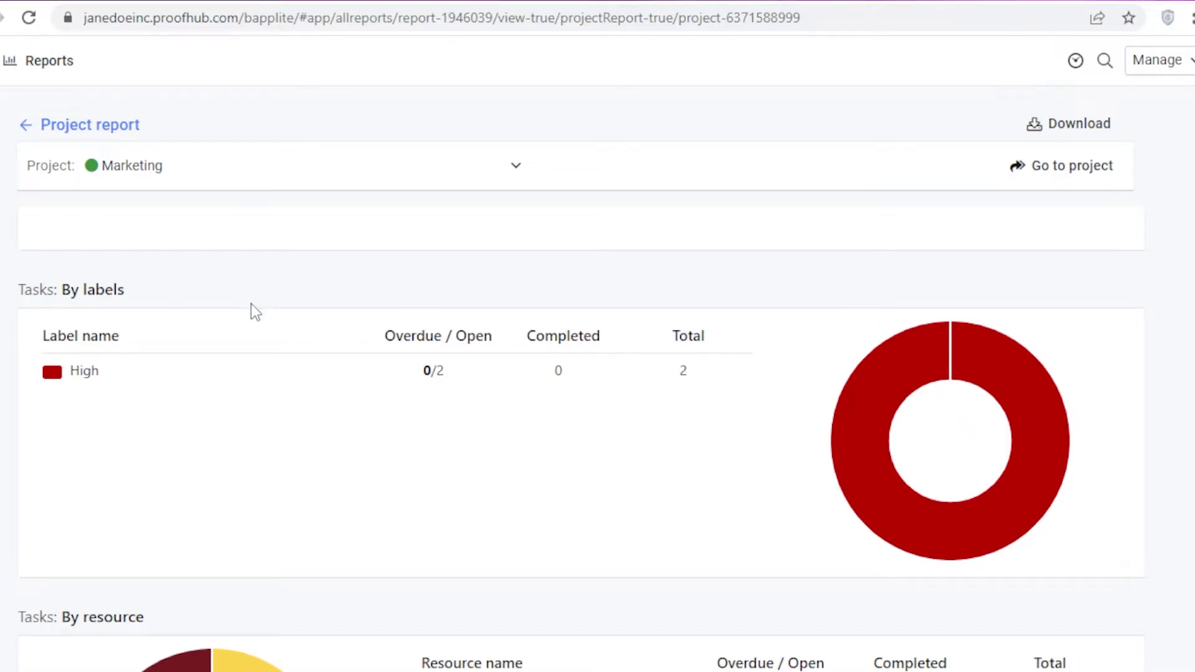
scroll(251, 304, "down", 3)
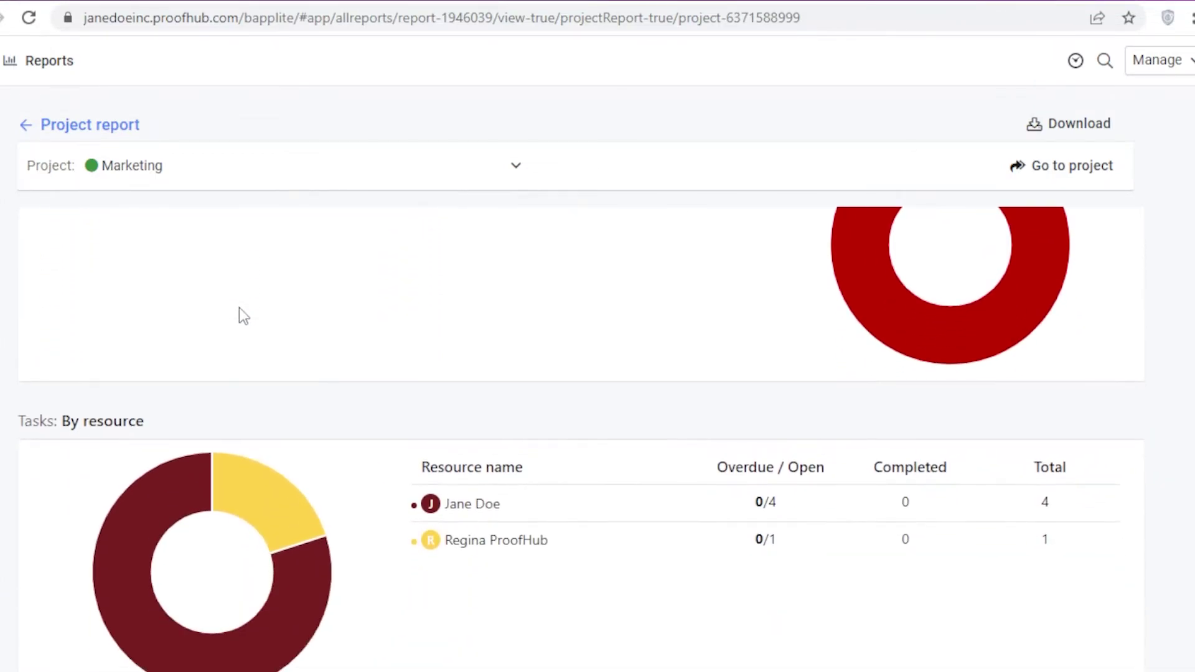
scroll(218, 314, "down", 3)
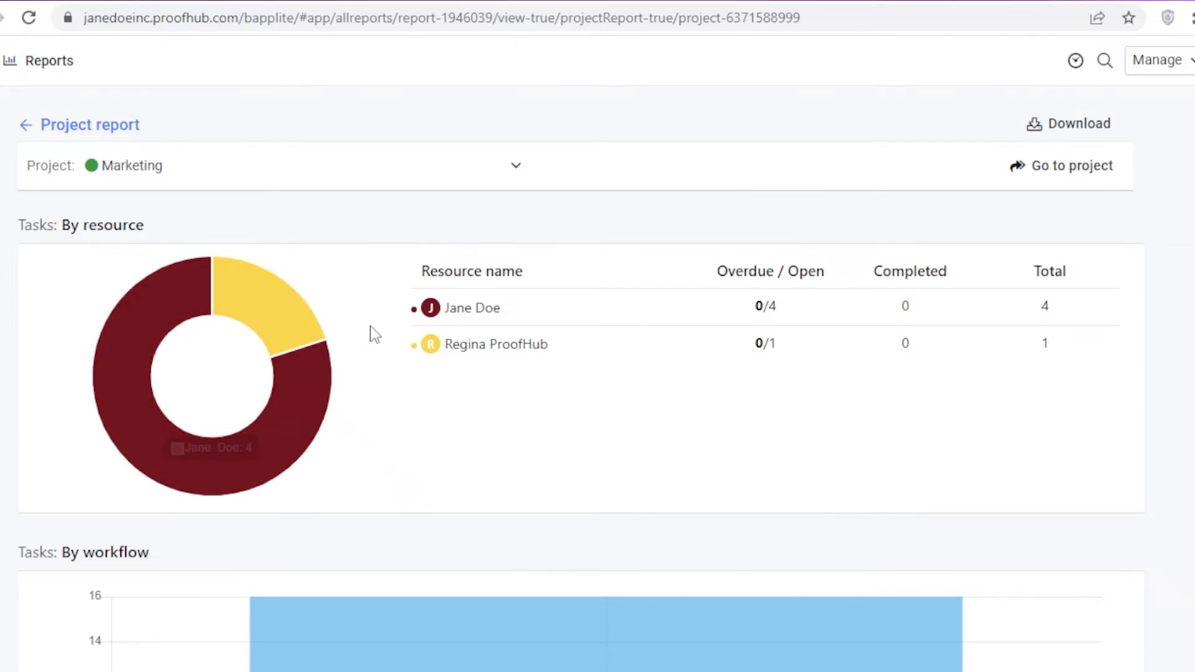
scroll(255, 342, "down", 5)
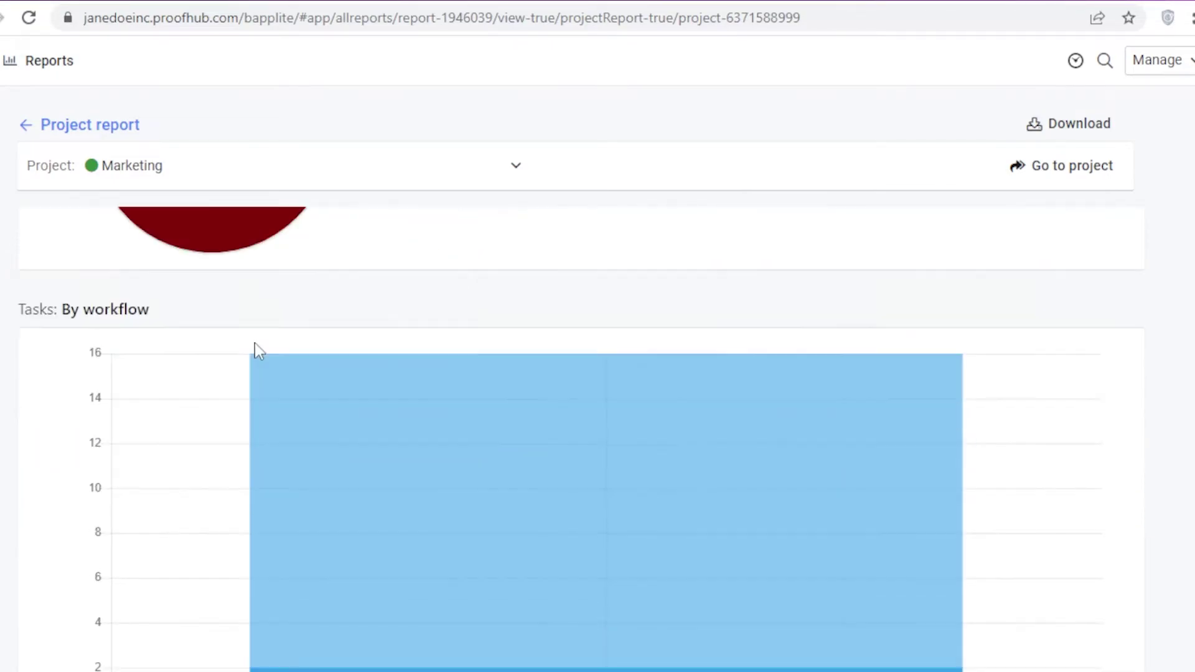
scroll(259, 349, "up", 1)
scroll(815, 367, "down", 2)
scroll(158, 409, "up", 1)
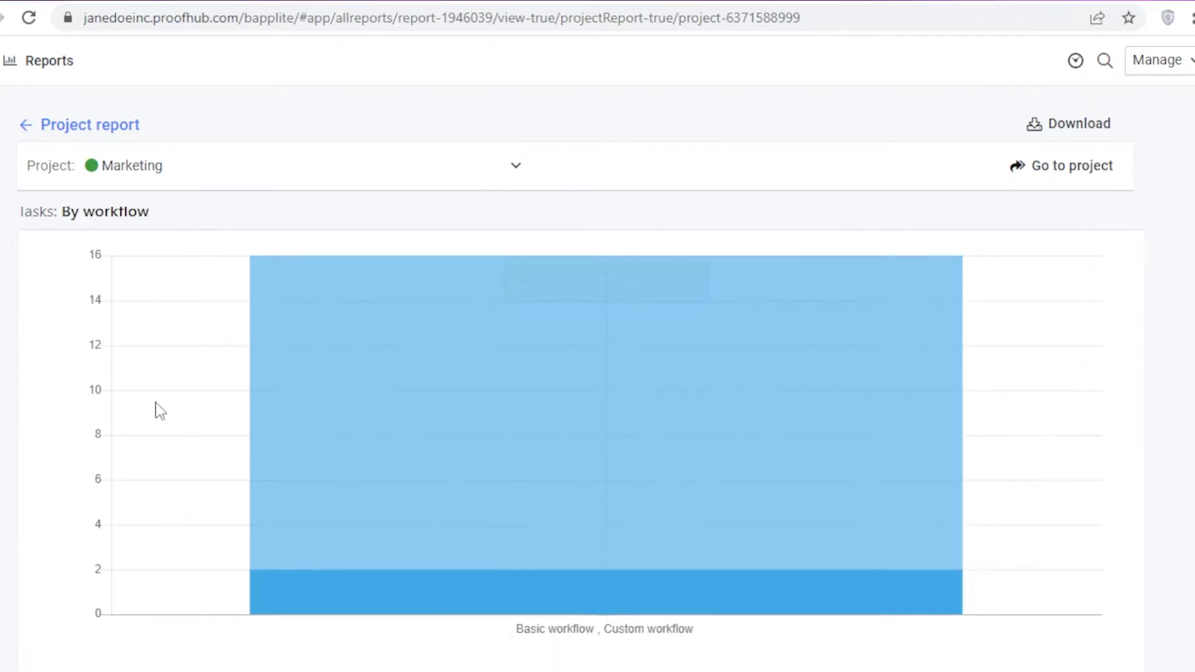
scroll(163, 408, "down", 7)
scroll(166, 414, "up", 2)
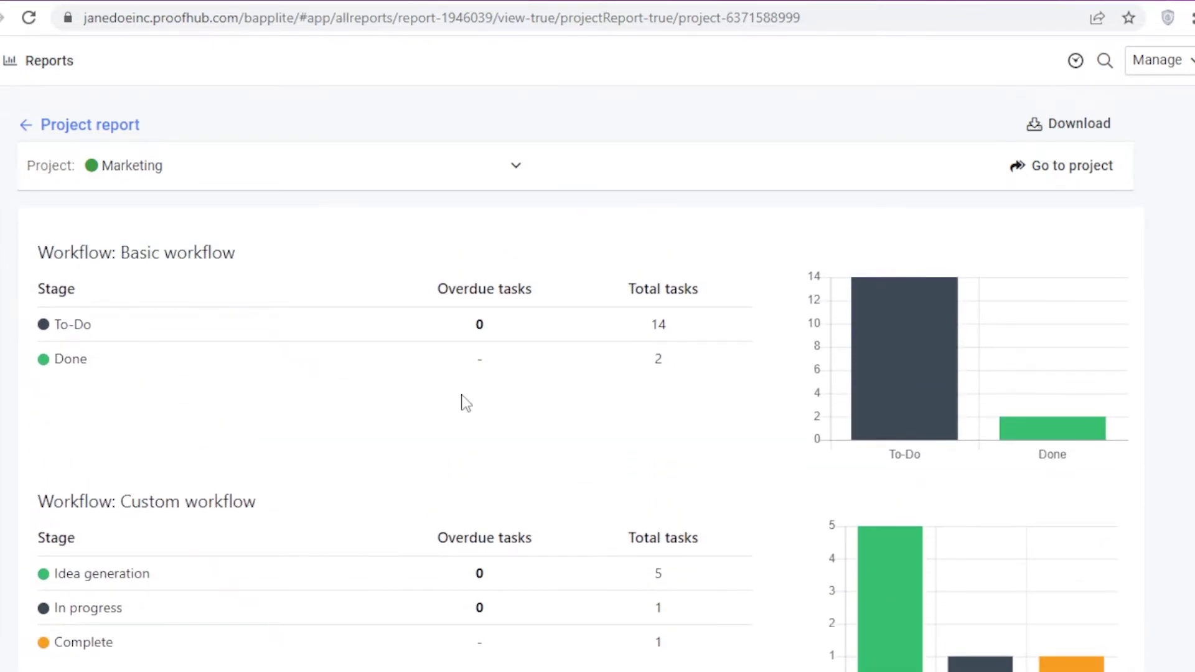
mouse_move(924, 322)
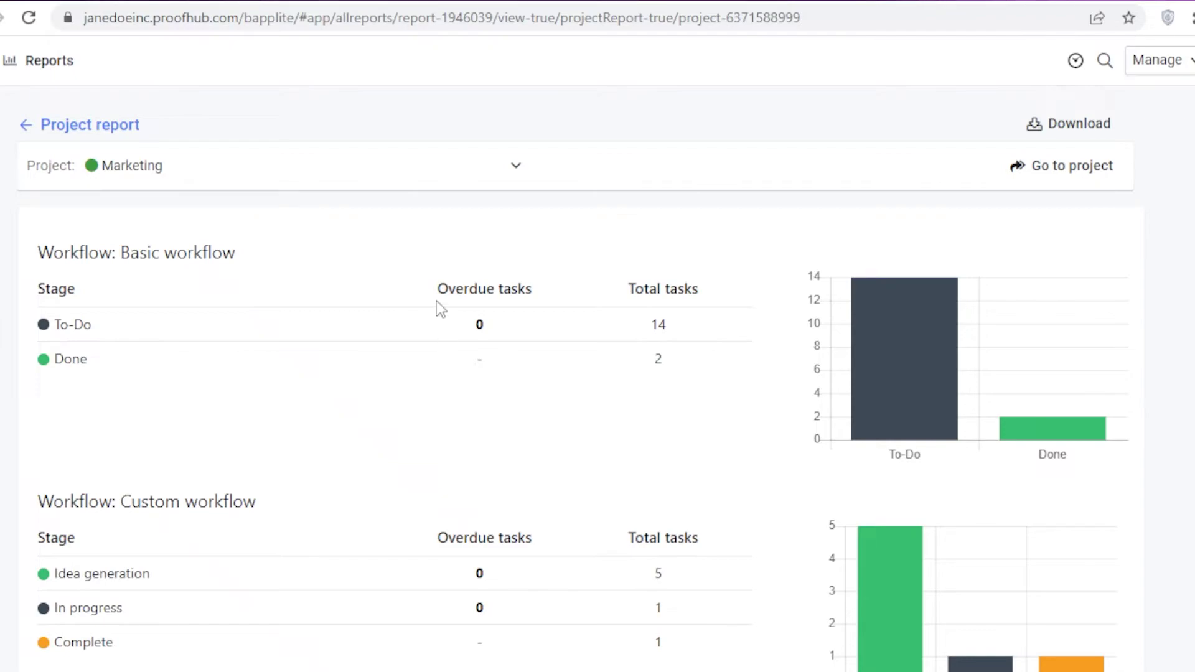
scroll(412, 323, "down", 5)
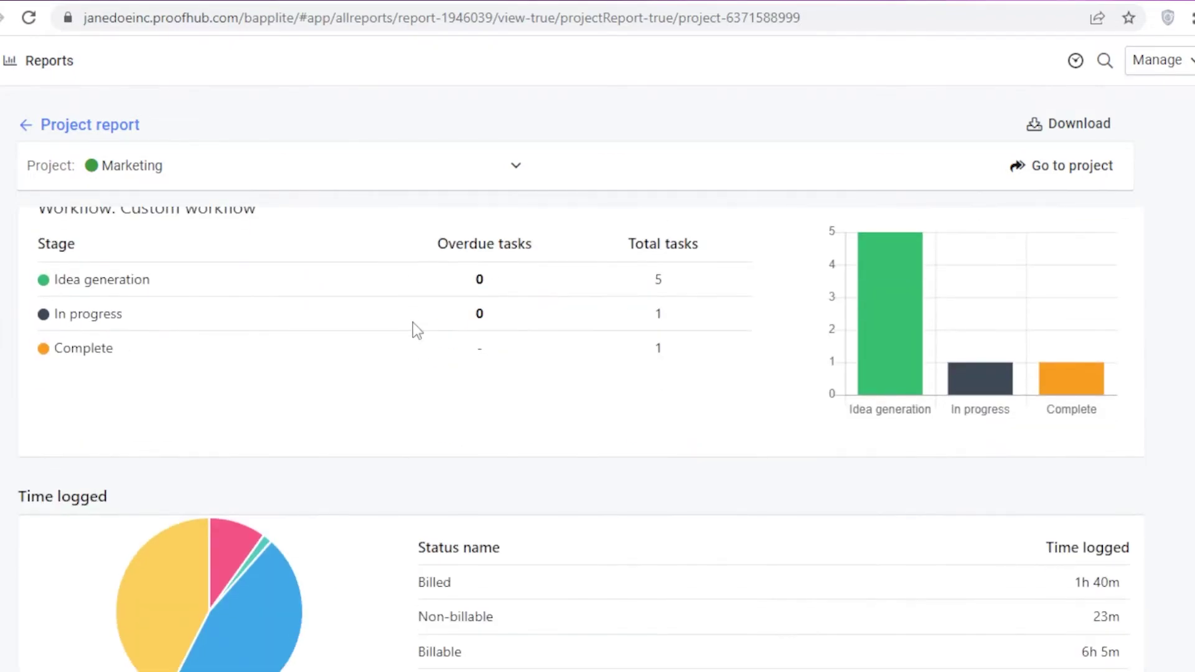
scroll(421, 333, "up", 2)
scroll(420, 336, "down", 6)
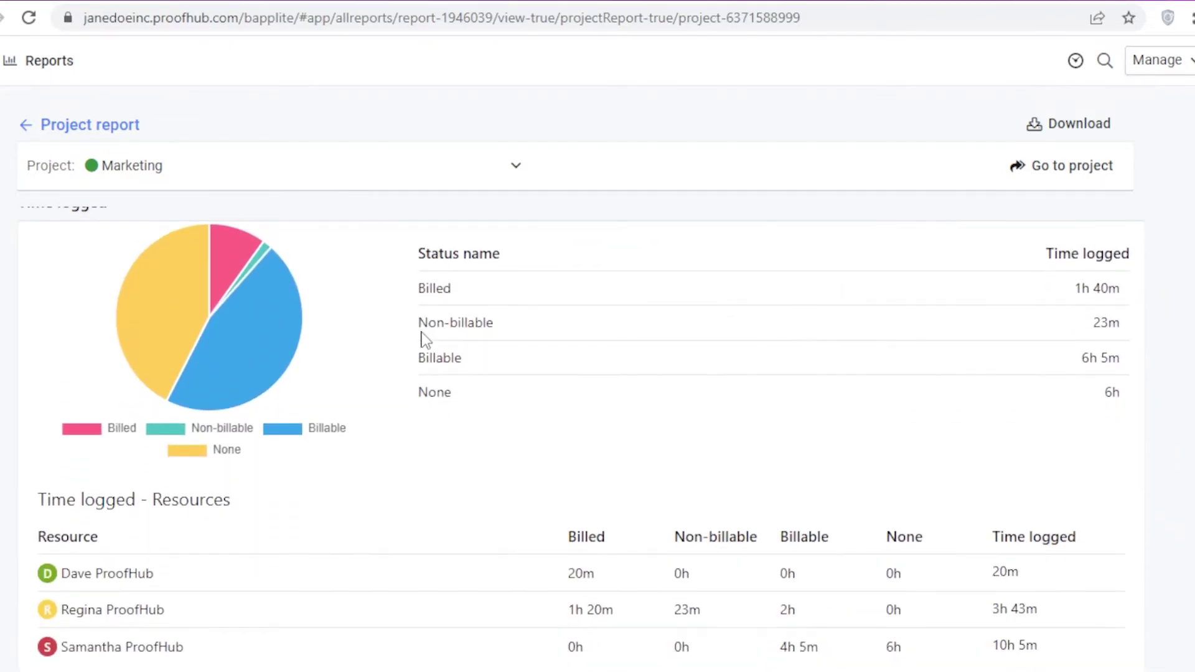
scroll(421, 336, "up", 1)
scroll(421, 341, "down", 2)
scroll(434, 318, "up", 2)
scroll(437, 318, "down", 2)
scroll(438, 318, "down", 2)
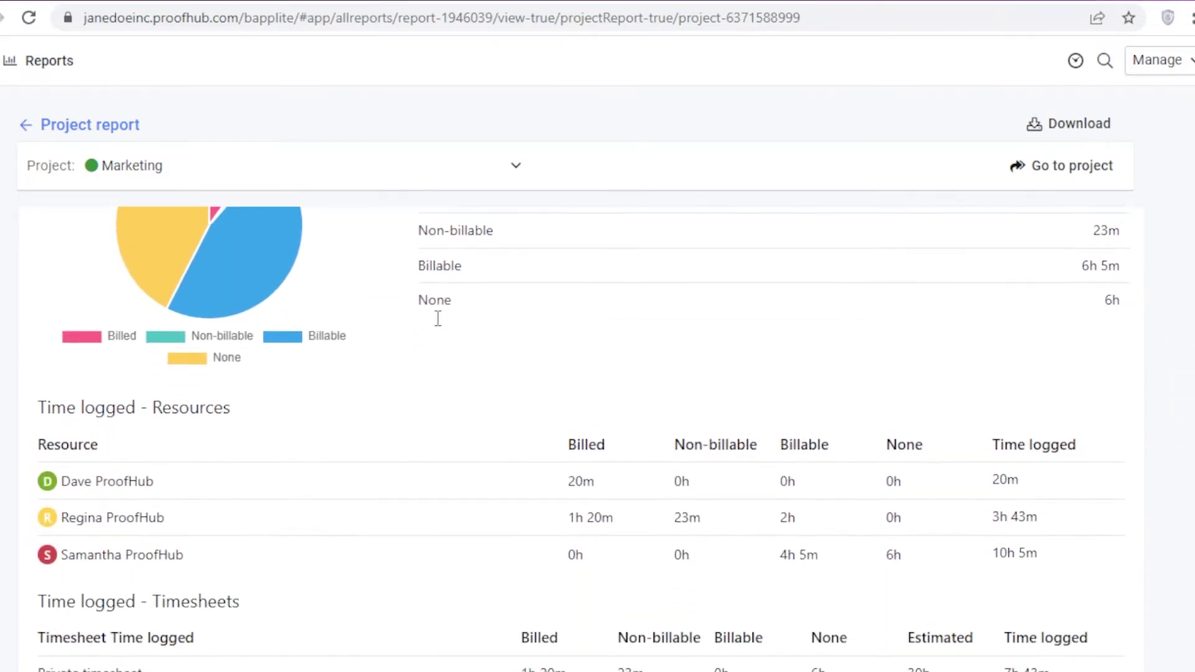
scroll(436, 317, "up", 2)
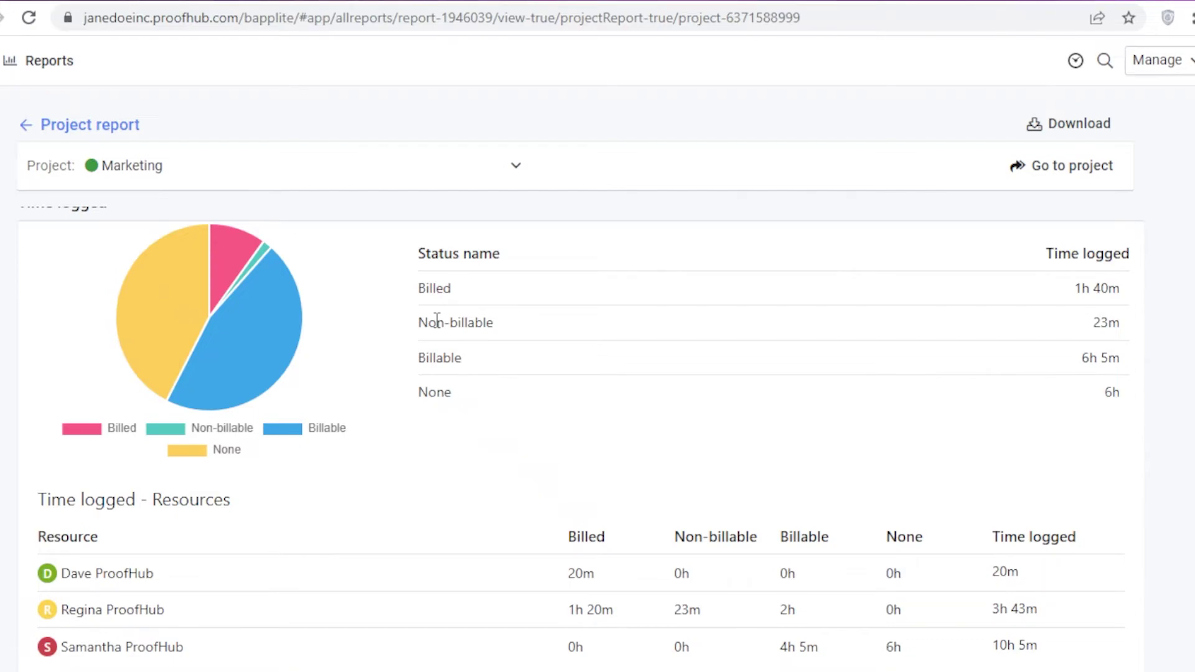
scroll(437, 321, "up", 2)
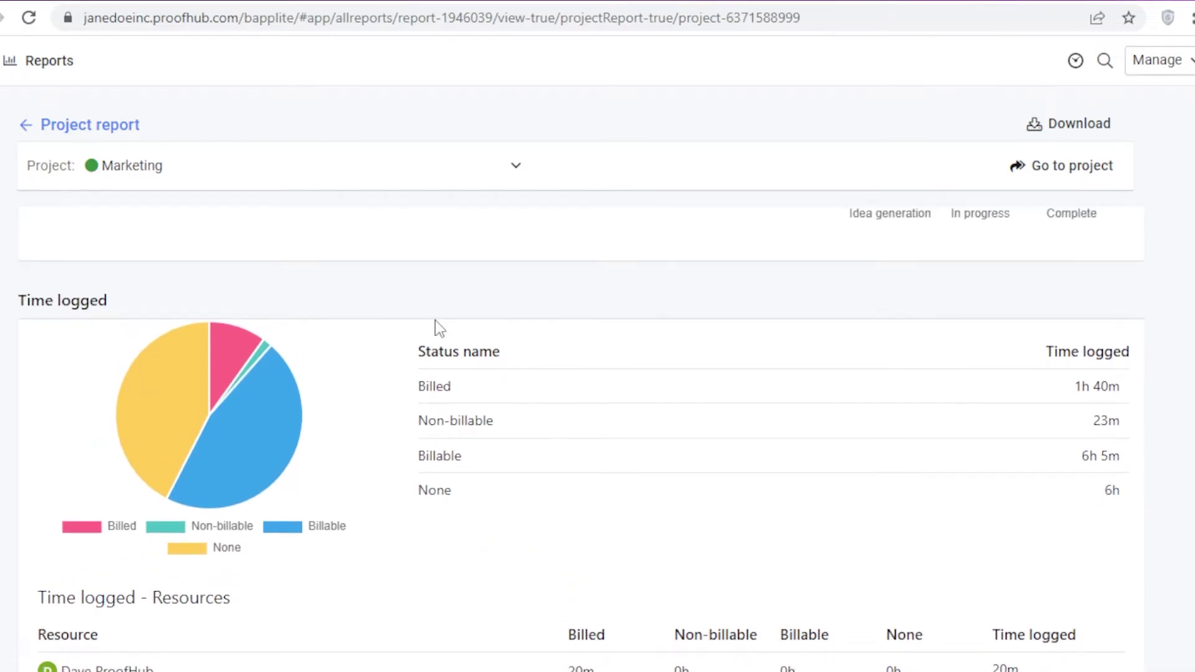
scroll(416, 324, "down", 2)
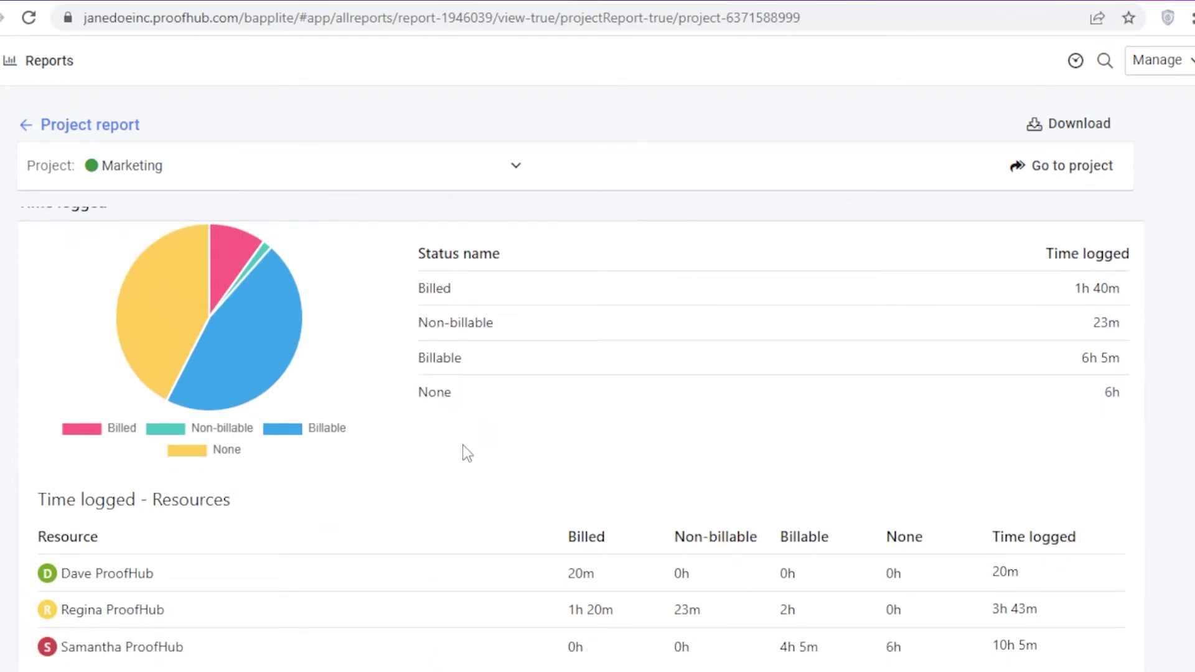
scroll(314, 461, "down", 2)
scroll(306, 488, "up", 3)
scroll(303, 482, "down", 1)
mouse_move(231, 390)
scroll(233, 393, "down", 5)
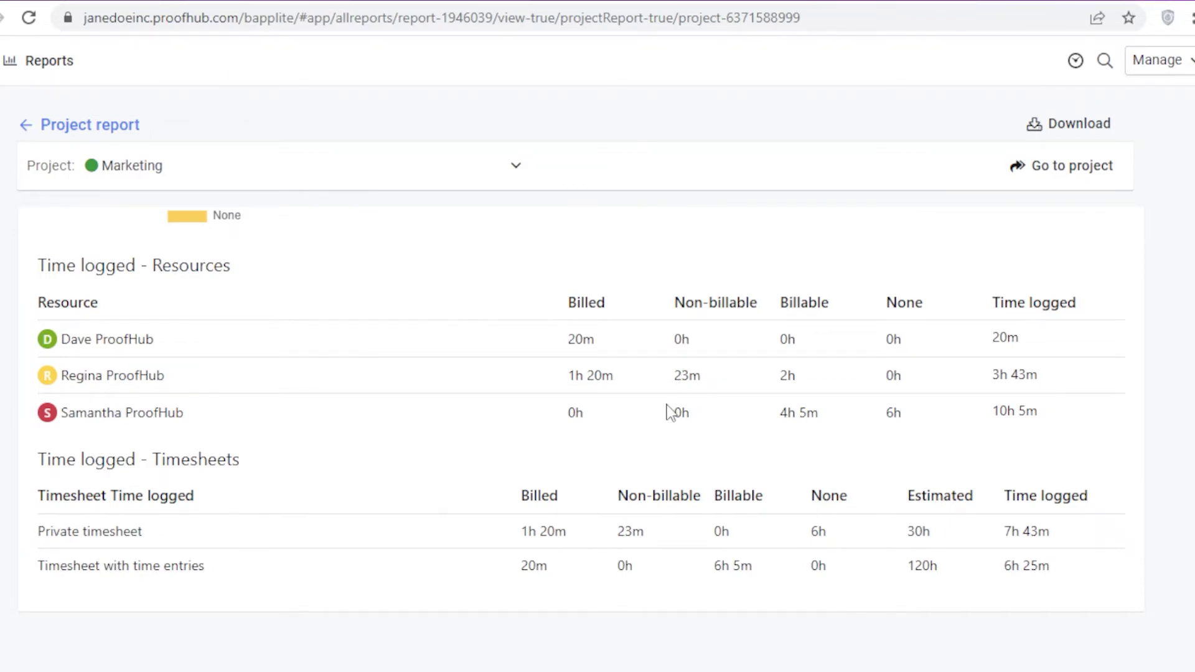
Step: Return to the top of the Marketing report and download it as Marketing.pdf
mouse_move(11, 138)
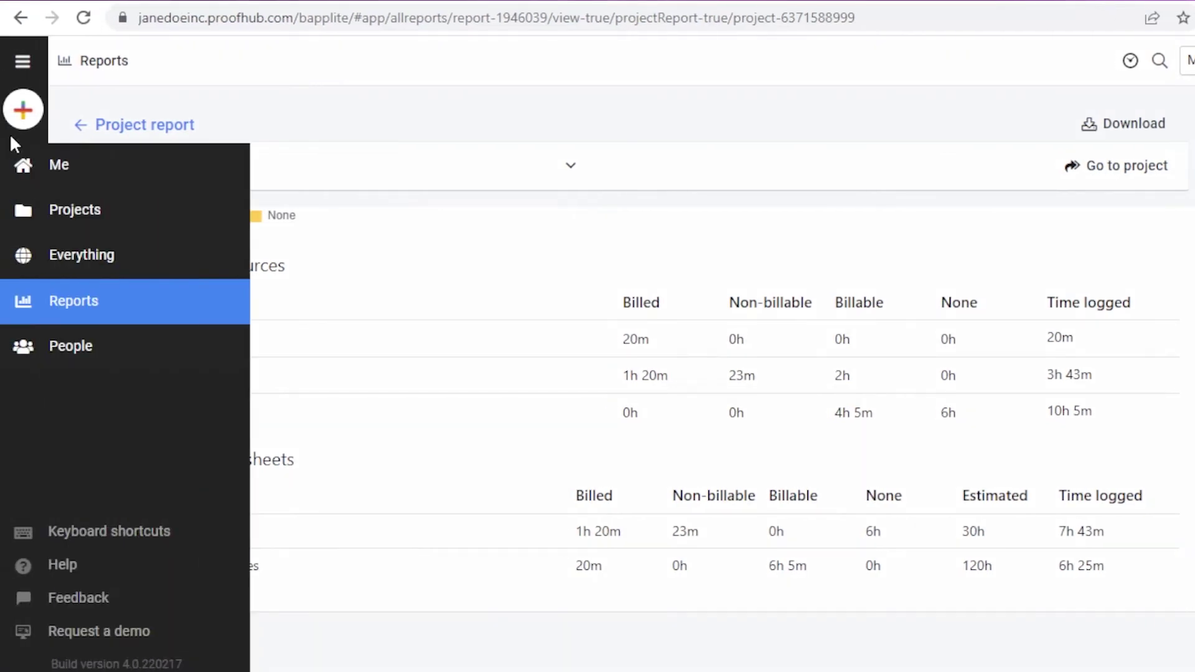
scroll(398, 501, "up", 3)
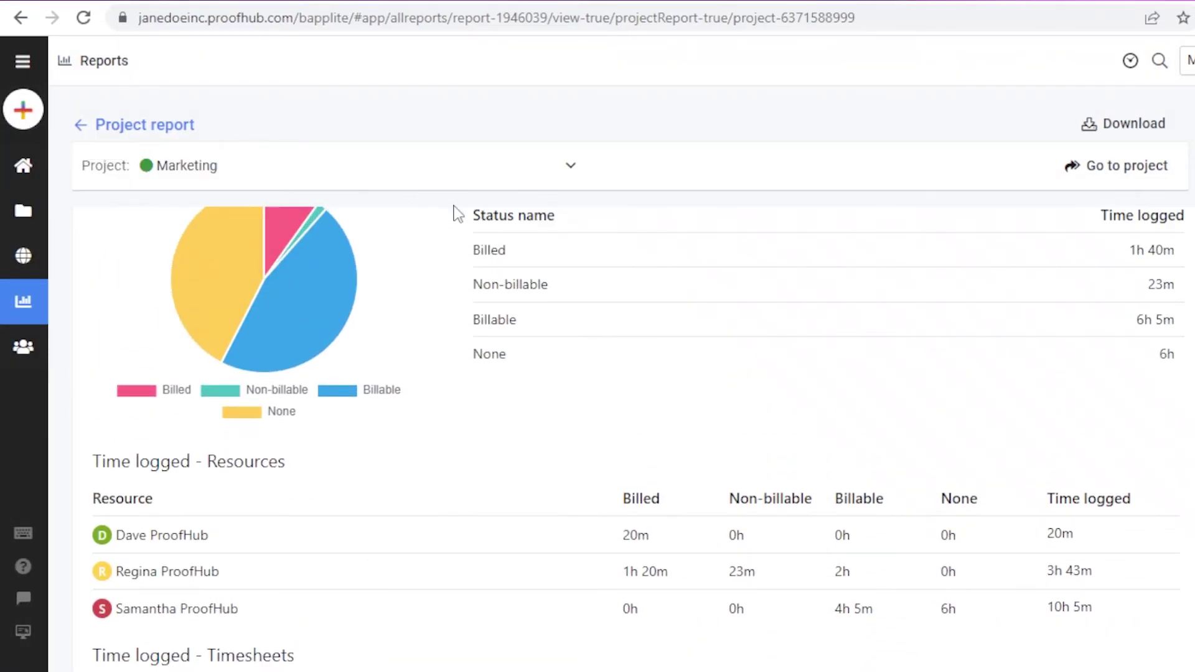
scroll(422, 304, "down", 15)
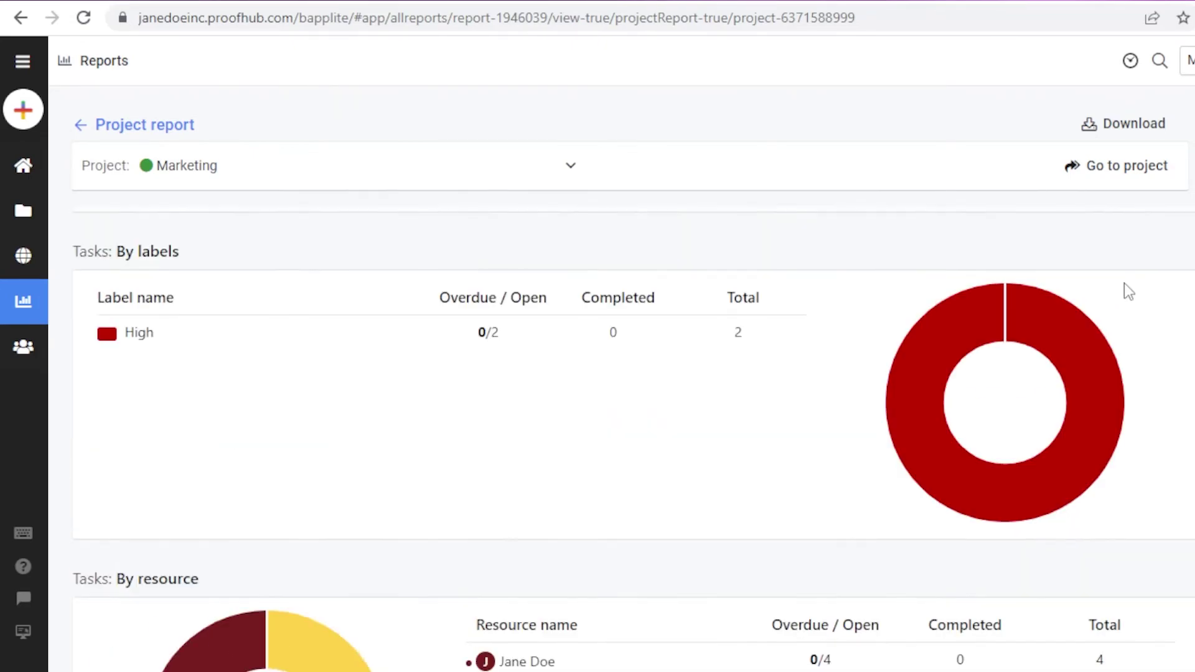
scroll(747, 249, "up", 5)
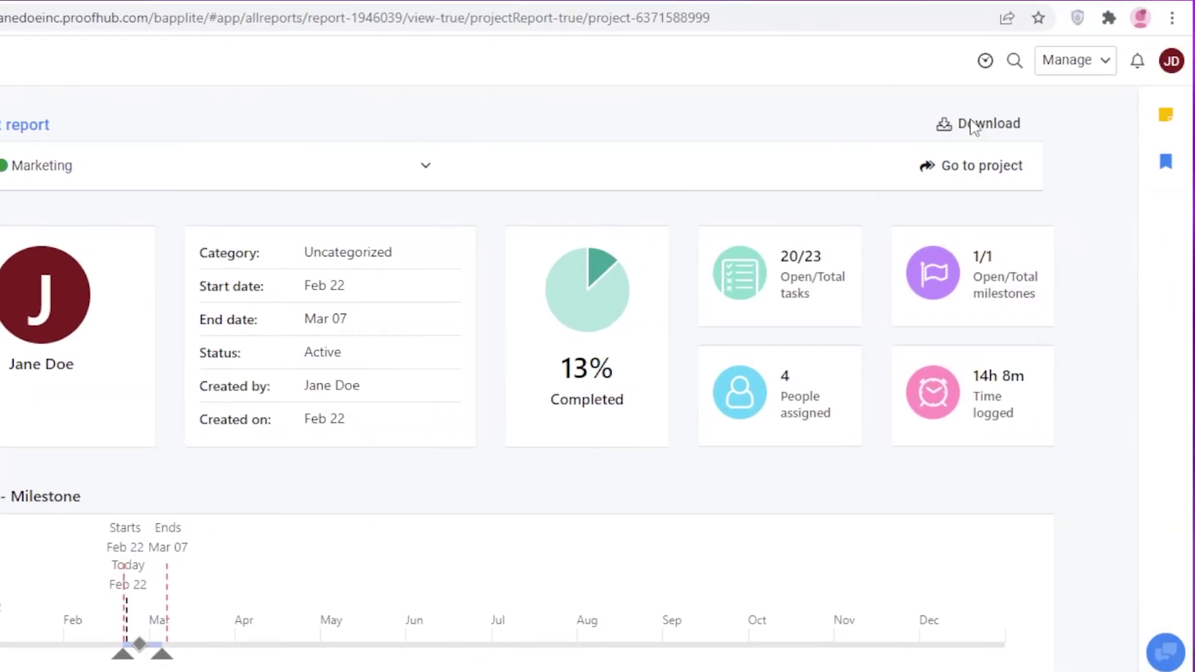
left_click(1126, 123)
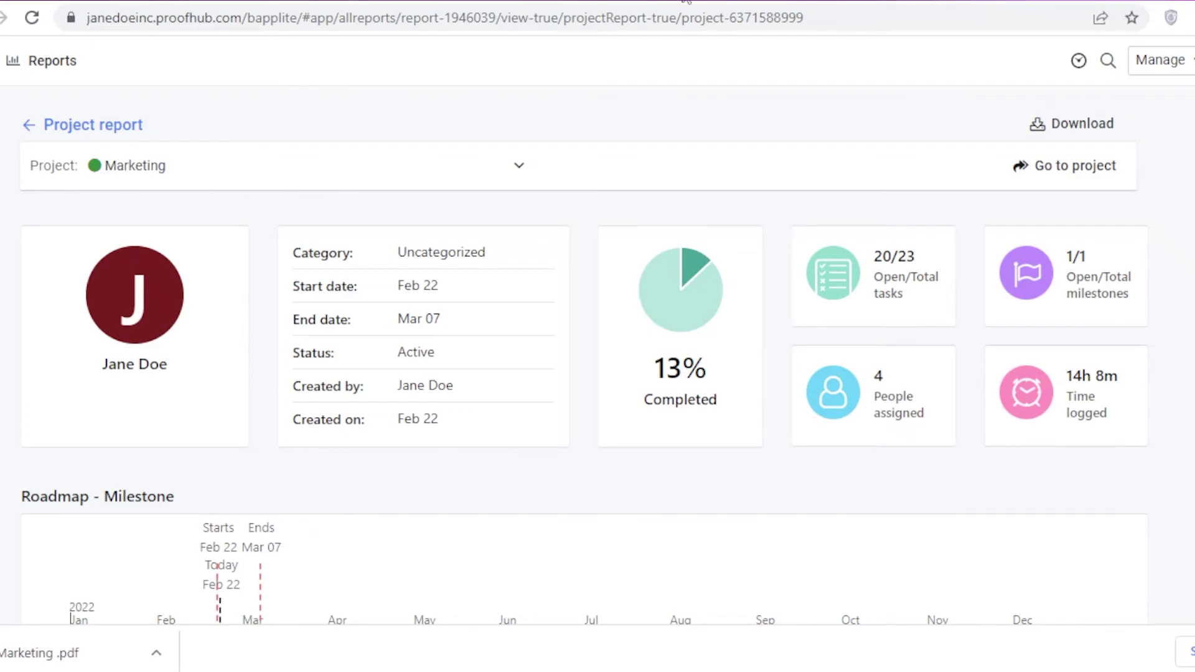
Step: Look over the Marketing project overview, then return to the personal home page
left_click(1061, 181)
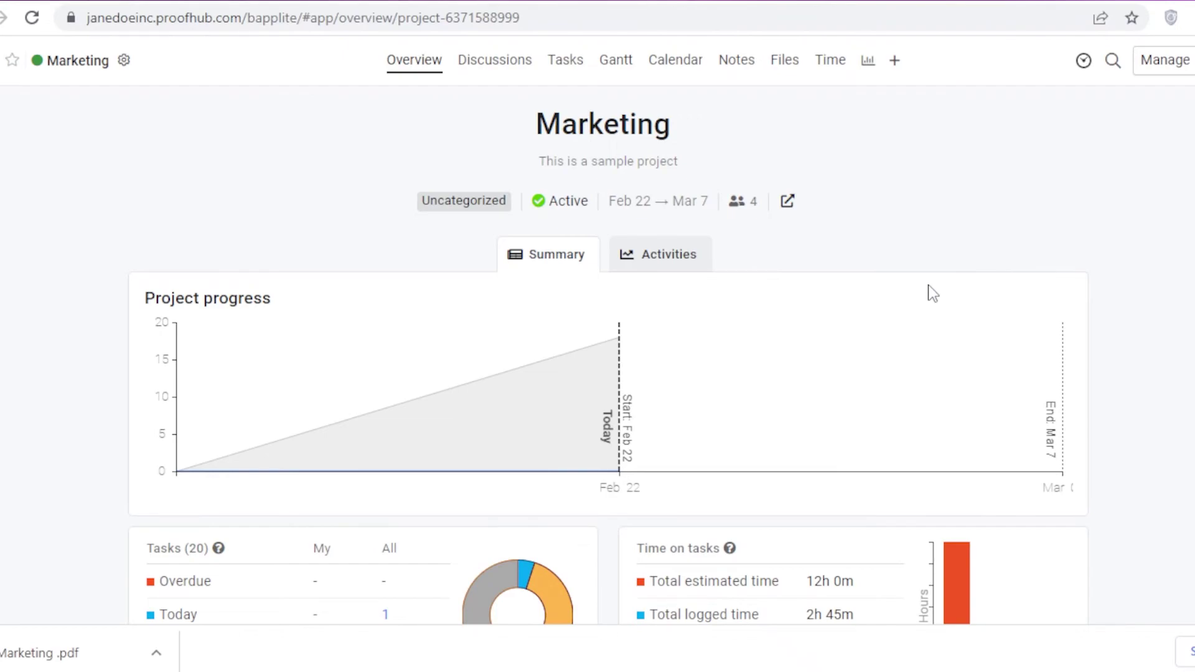
scroll(932, 293, "down", 7)
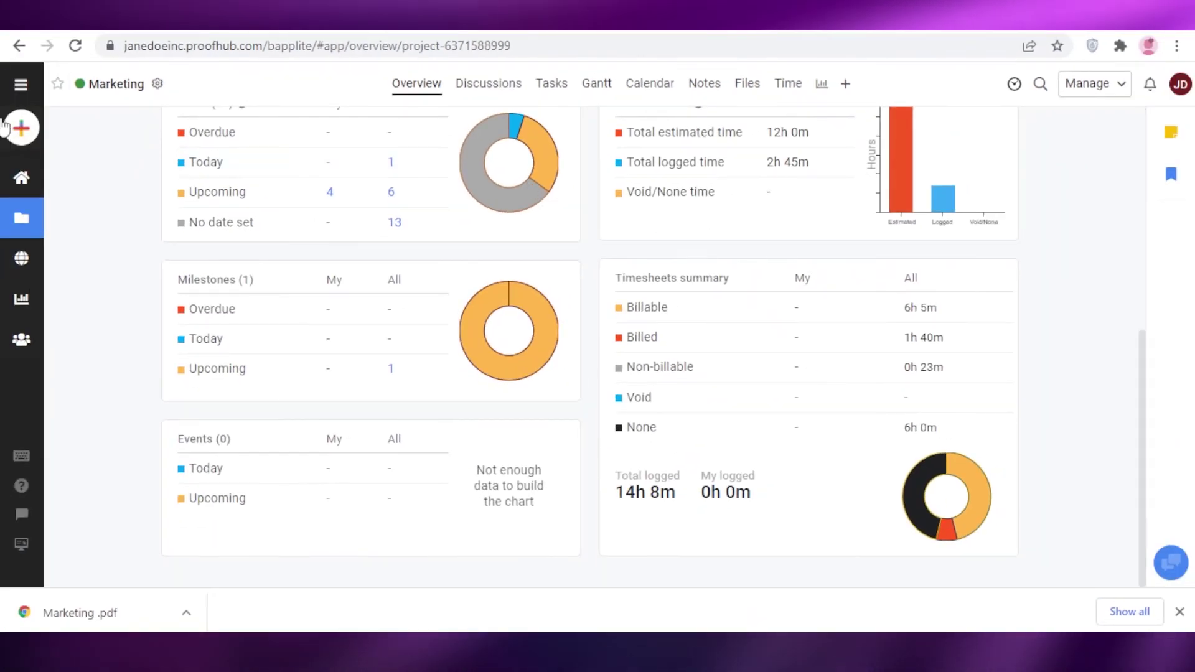
left_click(21, 178)
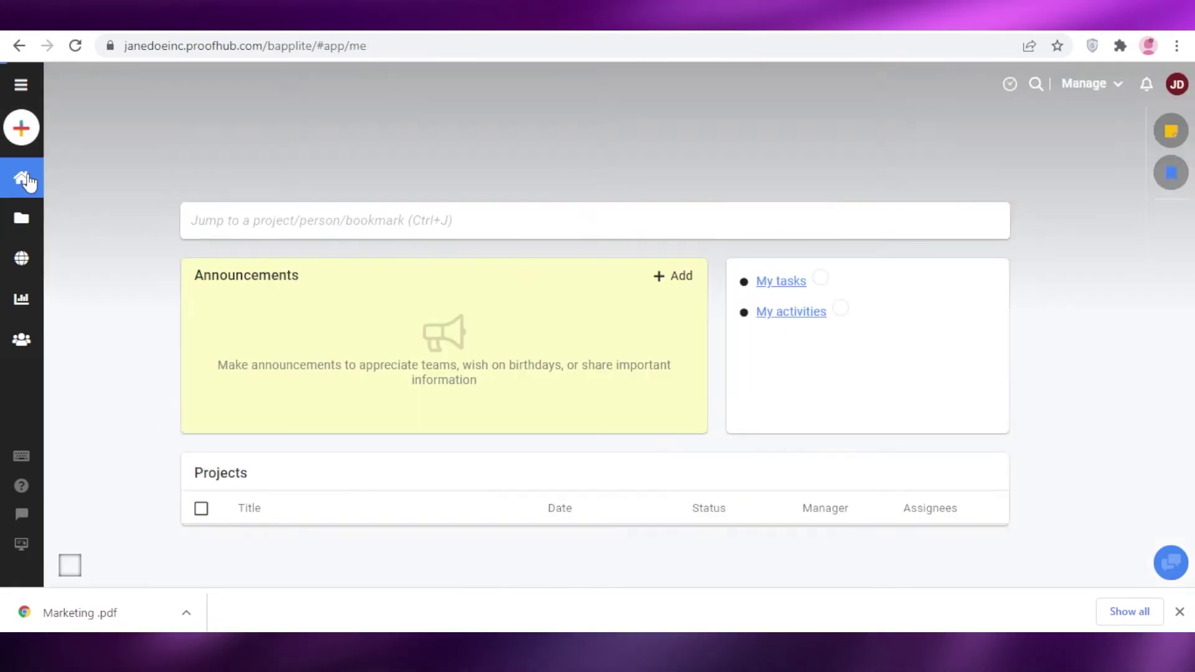